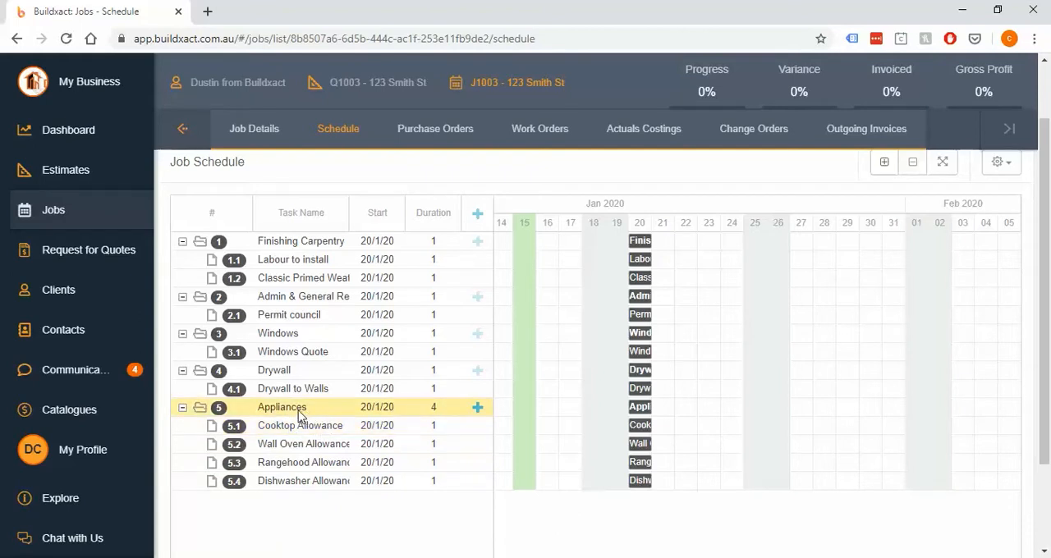
Stagger the appliance tasks on consecutive days: Cooktop 21/1/20, Wall Oven 22/1/20, Rangehood 23/1/20 and Dishwasher 24/1/20
{"action": "left_click", "coordinate": [640, 409]}
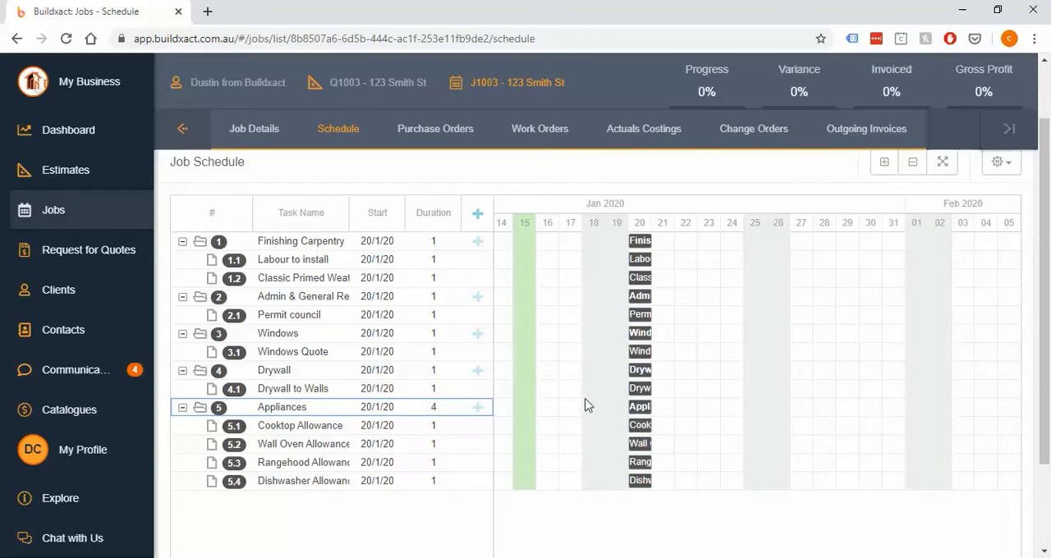
{"action": "left_click_drag", "start_coordinate": [639, 426], "coordinate": [725, 451]}
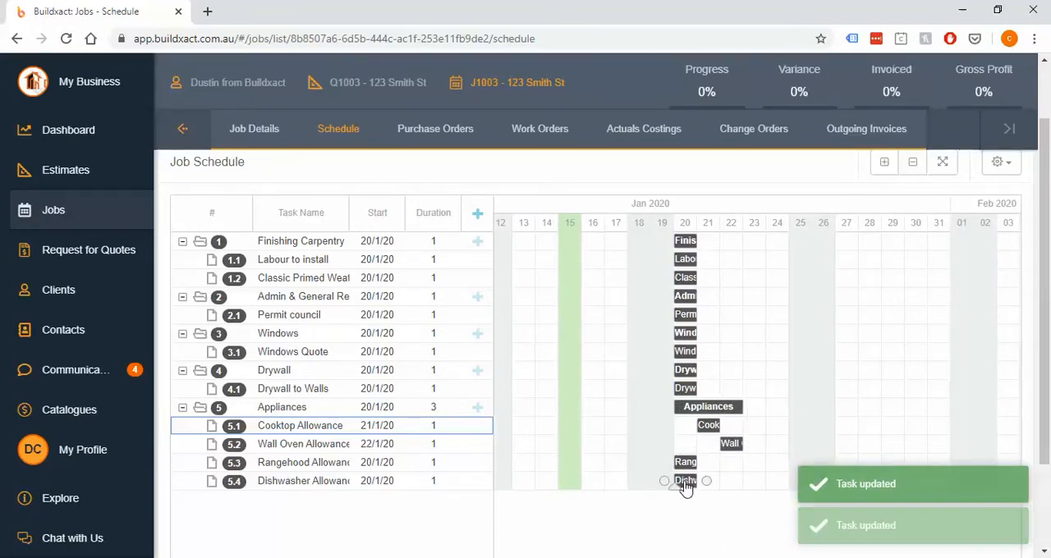
{"action": "left_click_drag", "start_coordinate": [685, 485], "coordinate": [776, 485]}
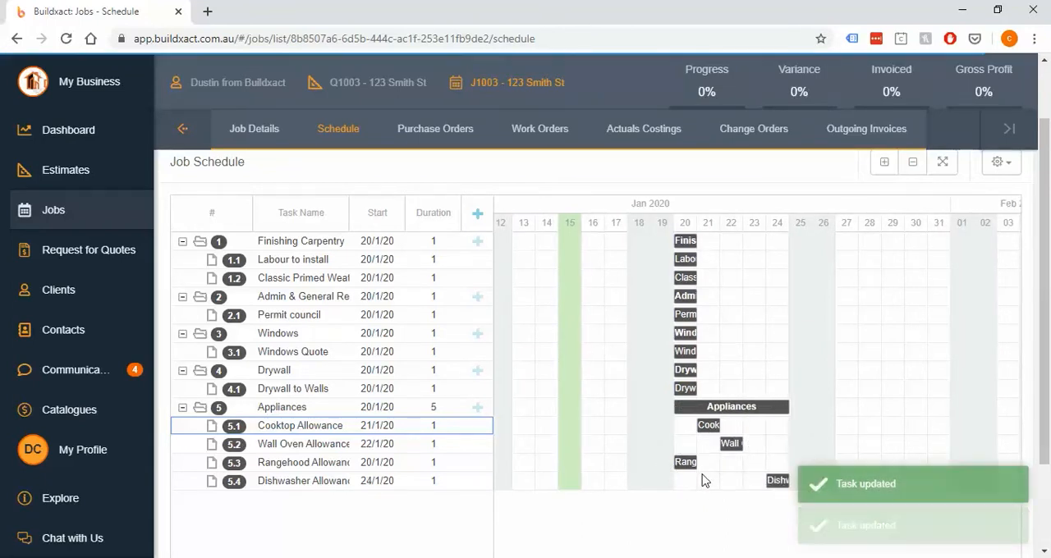
{"action": "left_click_drag", "start_coordinate": [685, 470], "coordinate": [757, 463]}
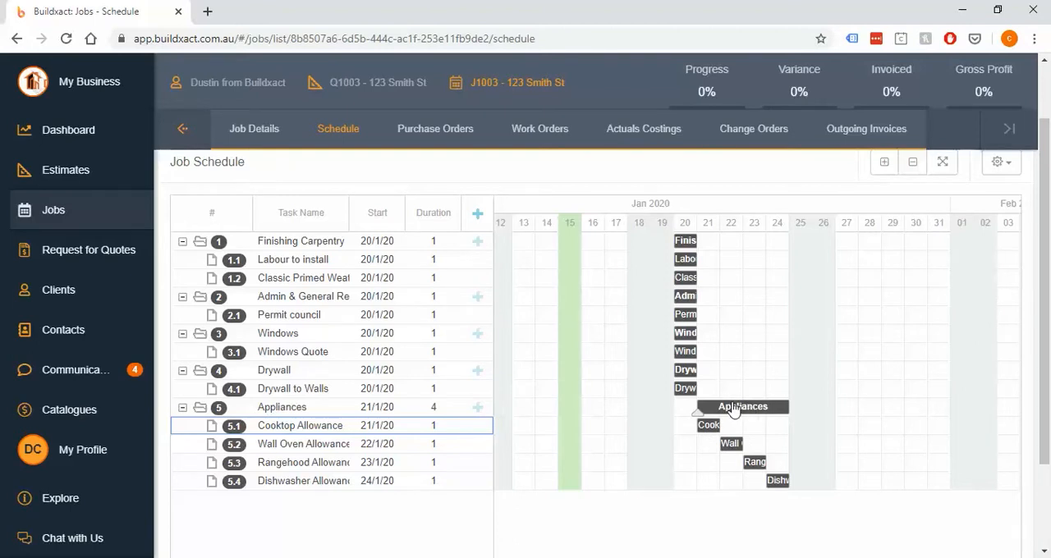
Review the schedule's task groups collapsed and expanded, and look over the job's estimate sections
{"action": "left_click", "coordinate": [908, 168]}
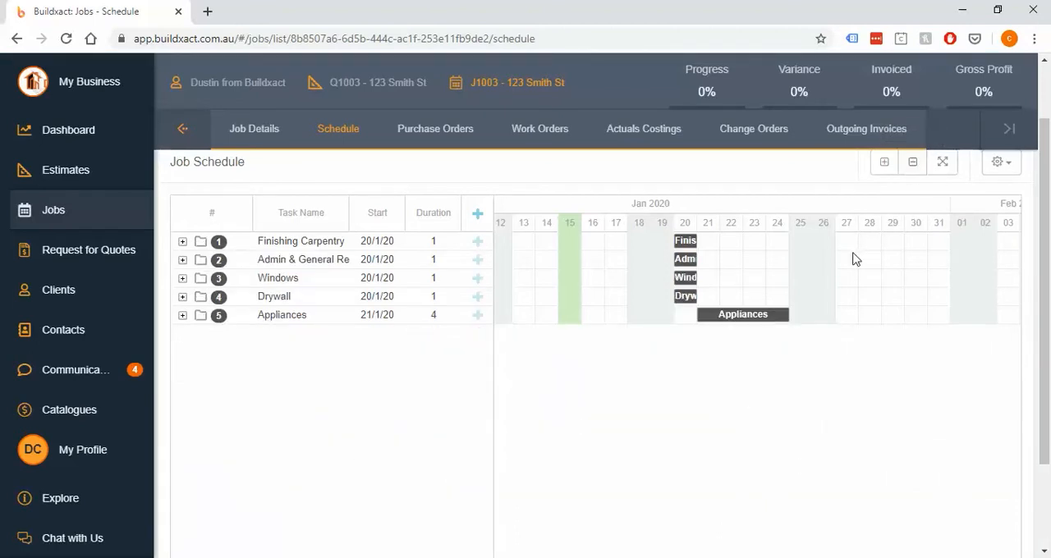
{"action": "left_click", "coordinate": [887, 164]}
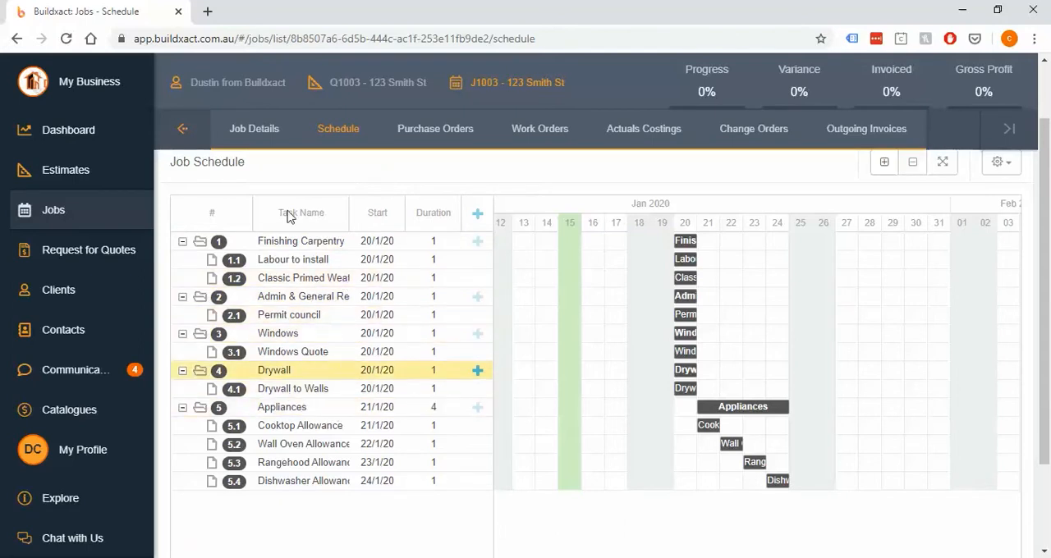
{"action": "left_click", "coordinate": [184, 129]}
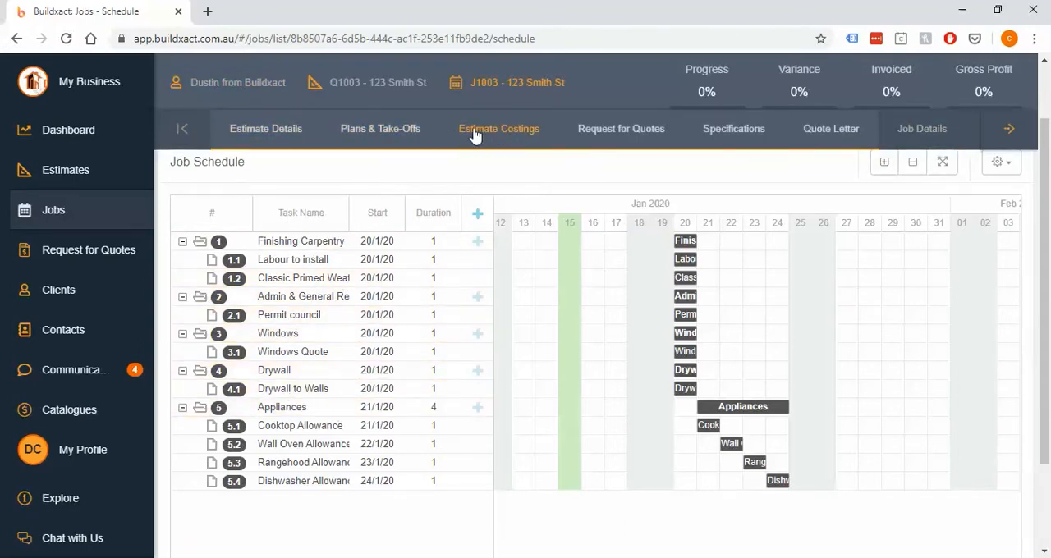
{"action": "left_click", "coordinate": [1010, 131]}
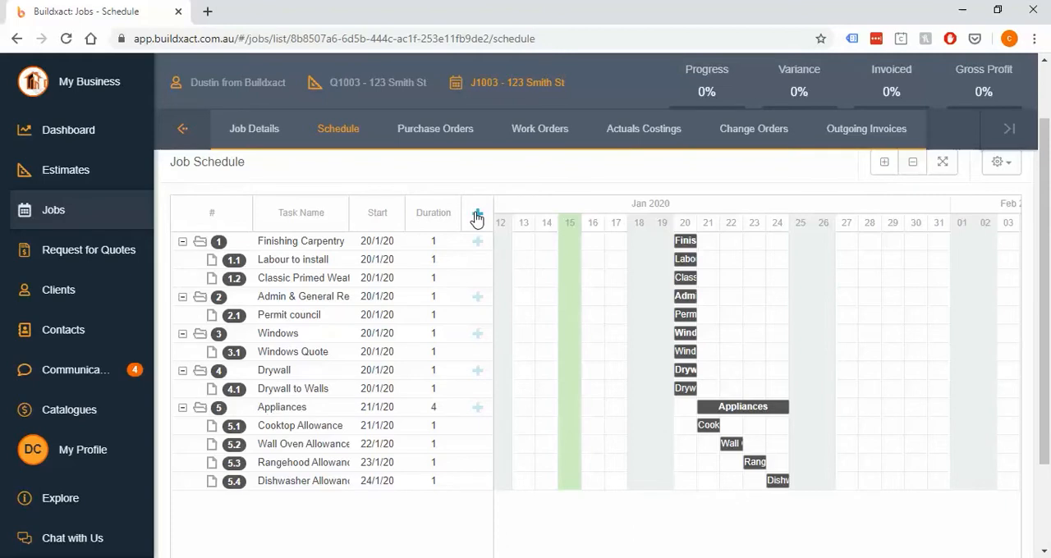
Look over the schedule's settings options, including those for saving, managing and applying templates
{"action": "left_click", "coordinate": [329, 239]}
{"action": "left_click", "coordinate": [1004, 165]}
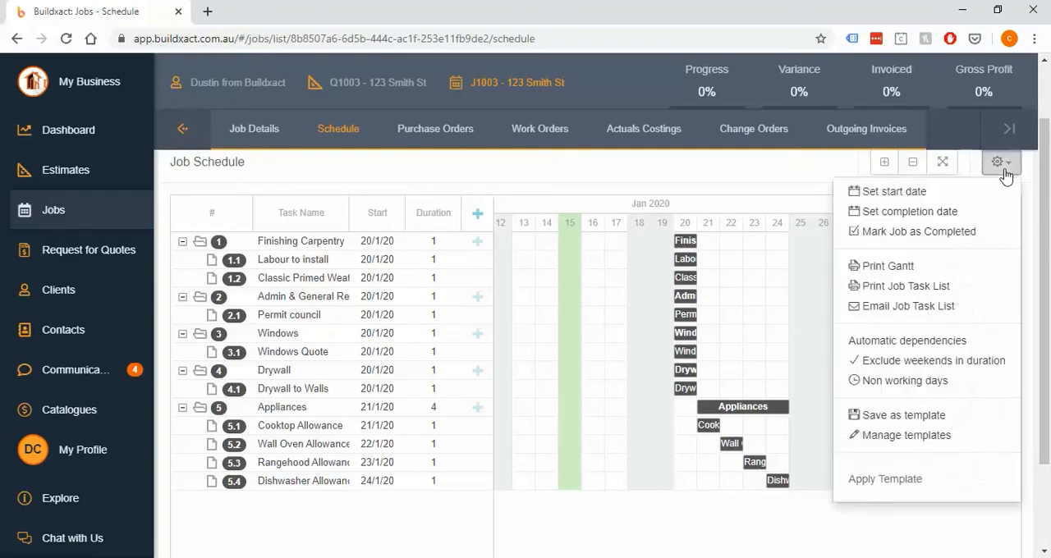
{"action": "left_click", "coordinate": [953, 419]}
{"action": "left_click", "coordinate": [1002, 162]}
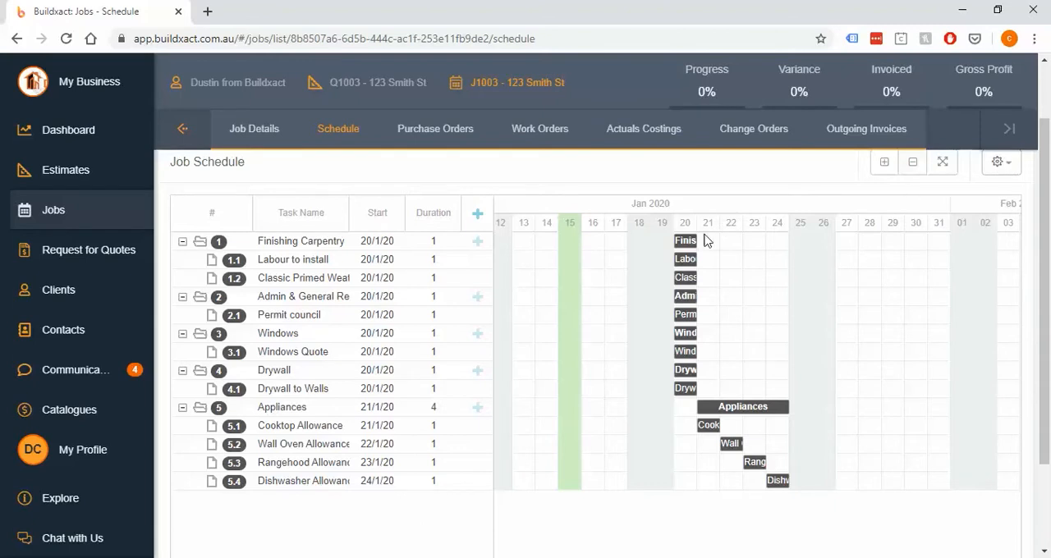
Move the Labour to install task to start on 23/1/20 and extend its duration to 3 days
{"action": "mouse_move", "coordinate": [686, 267]}
{"action": "left_click_drag", "start_coordinate": [685, 267], "coordinate": [754, 274]}
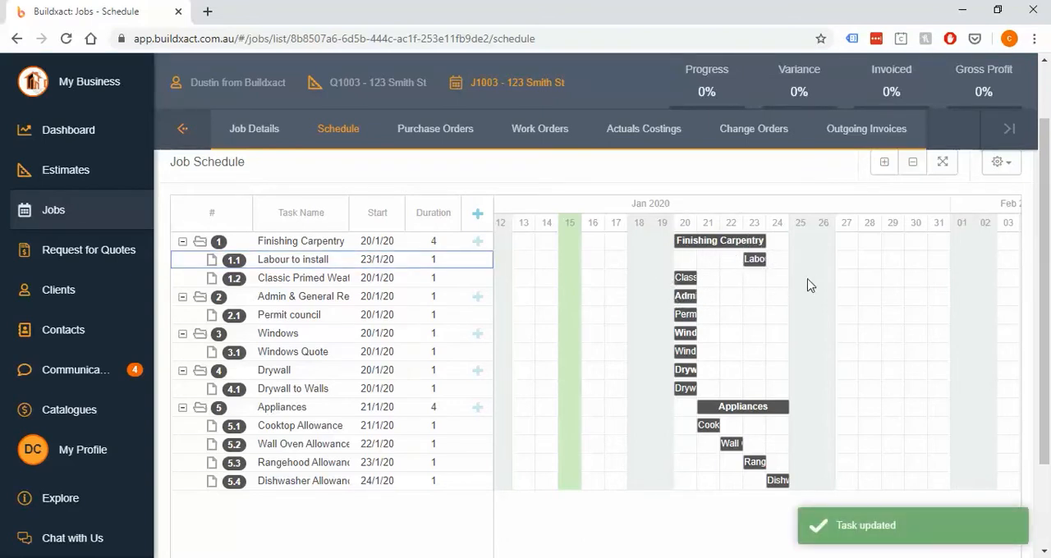
{"action": "mouse_move", "coordinate": [690, 322]}
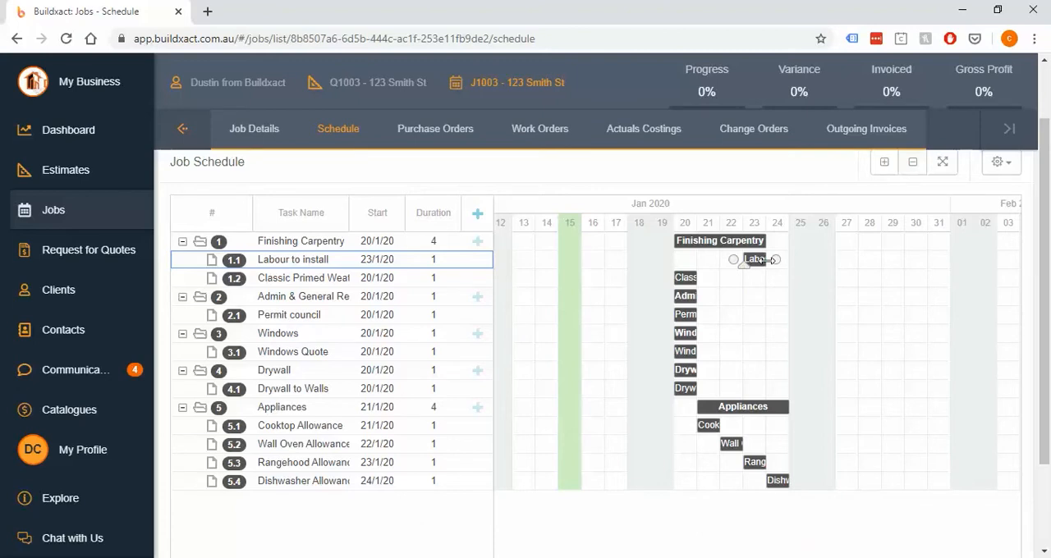
{"action": "left_click_drag", "start_coordinate": [767, 260], "coordinate": [858, 260]}
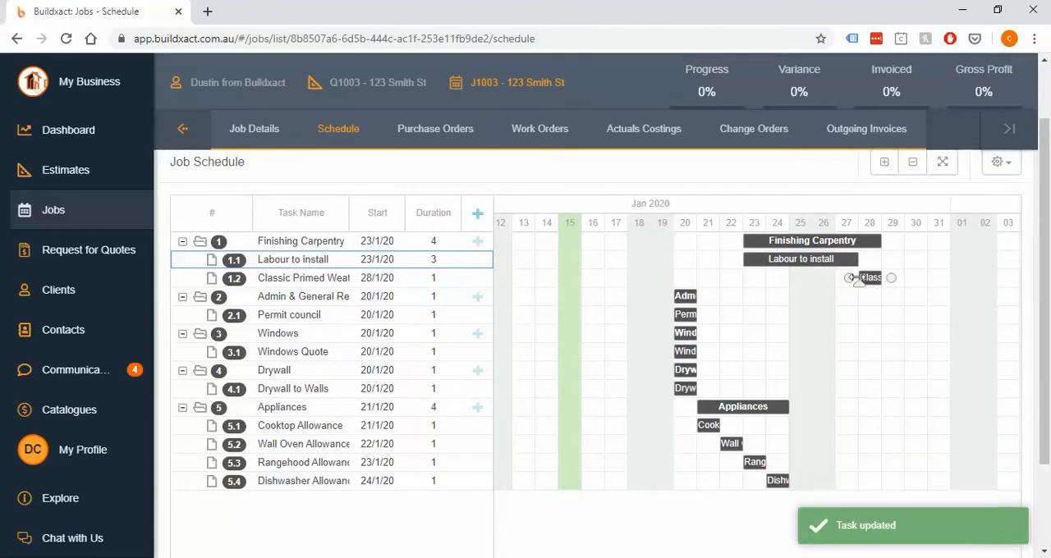
Extend the Classic Primed weatherboard task to 3 days starting on 24/1/20 and mark it fully complete
{"action": "left_click_drag", "start_coordinate": [859, 278], "coordinate": [765, 279]}
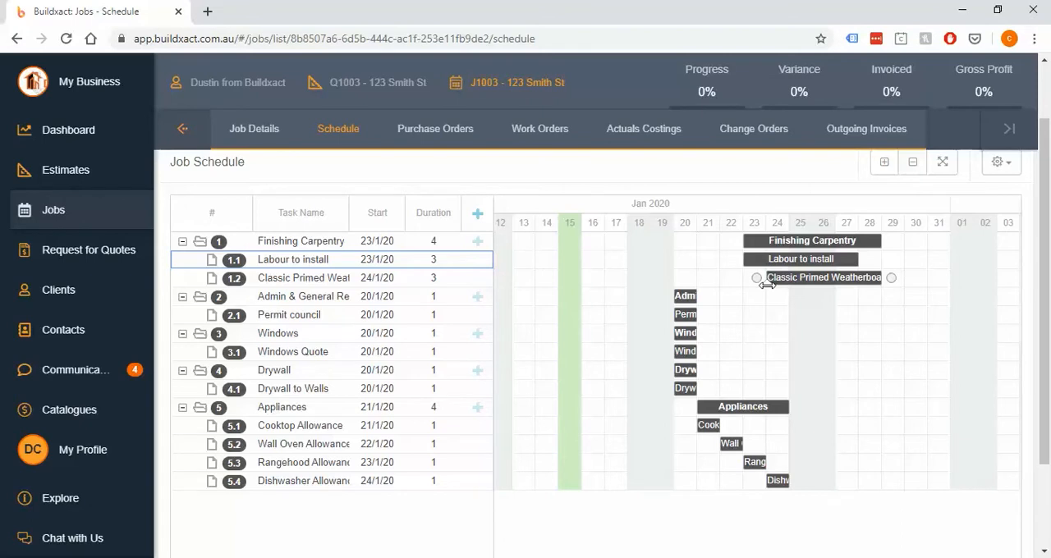
{"action": "left_click_drag", "start_coordinate": [876, 283], "coordinate": [823, 306]}
{"action": "left_click_drag", "start_coordinate": [824, 306], "coordinate": [824, 305]}
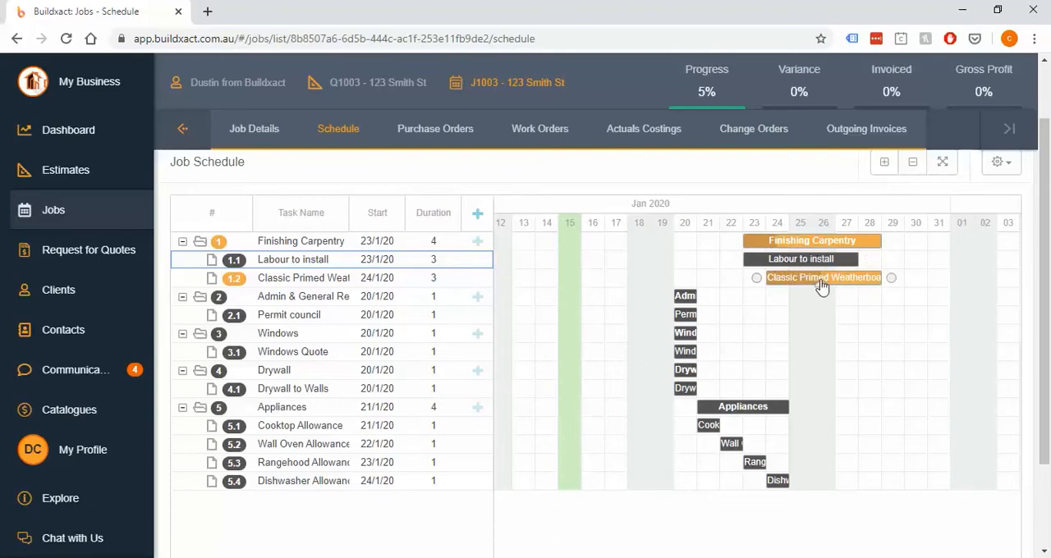
{"action": "left_click_drag", "start_coordinate": [822, 283], "coordinate": [919, 292]}
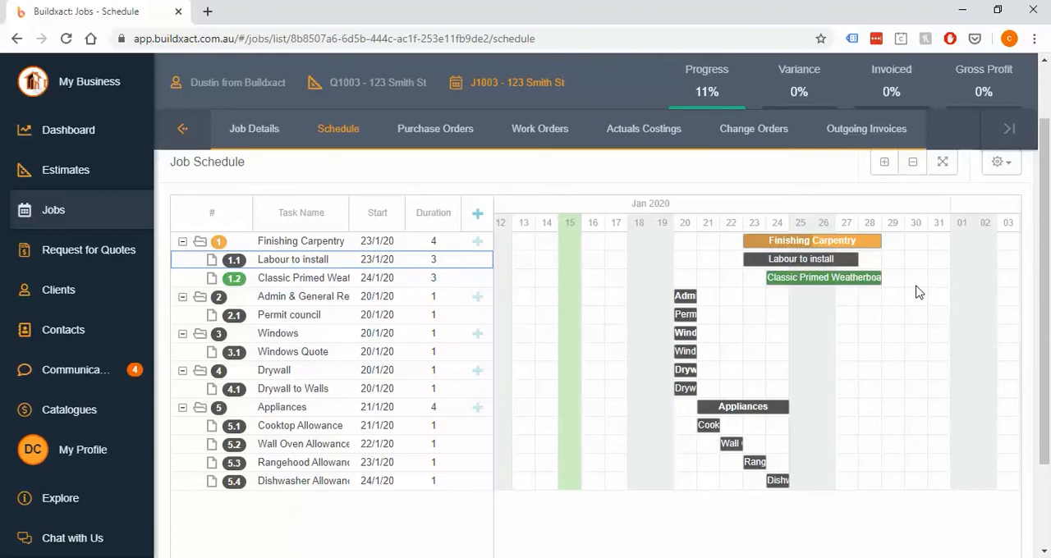
Move the Permit council task back to 14/1/20 and mark it fully complete
{"action": "left_click", "coordinate": [914, 167]}
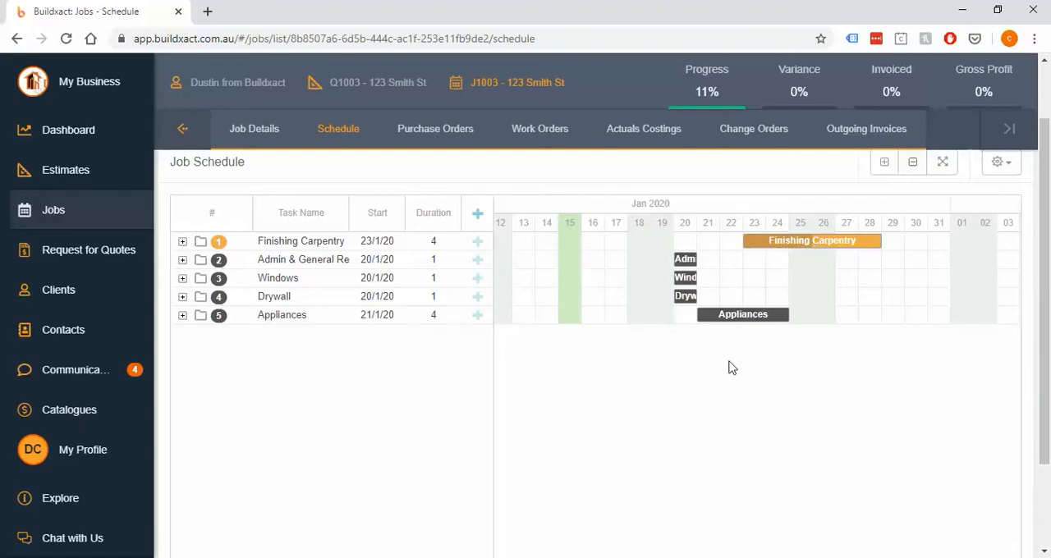
{"action": "scroll", "coordinate": [605, 519], "scroll_direction": "down", "scroll_amount": 1}
{"action": "left_click_drag", "start_coordinate": [453, 525], "coordinate": [403, 533]}
{"action": "scroll", "coordinate": [669, 337], "scroll_direction": "up", "scroll_amount": 1}
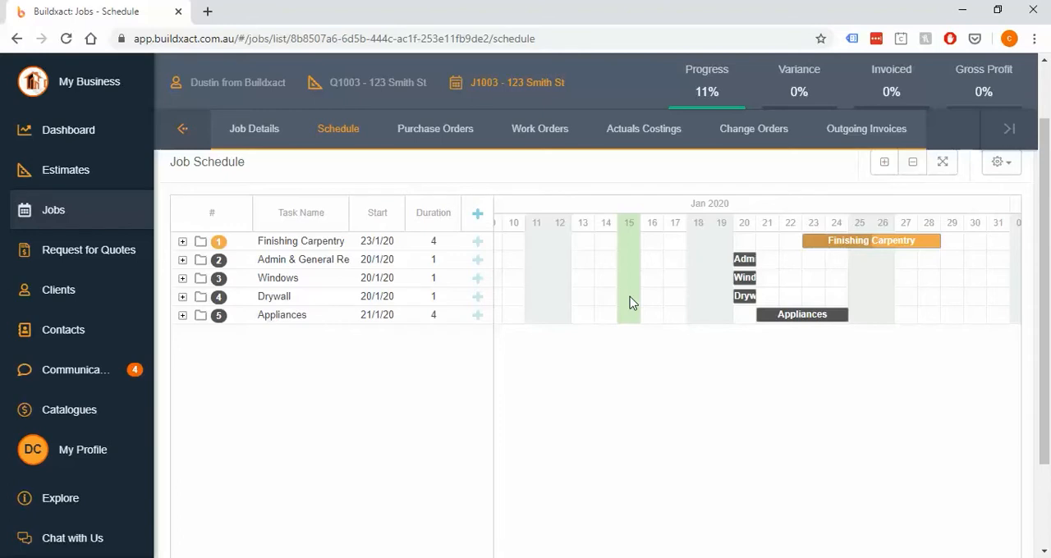
{"action": "left_click", "coordinate": [885, 164]}
{"action": "left_click_drag", "start_coordinate": [745, 314], "coordinate": [612, 329]}
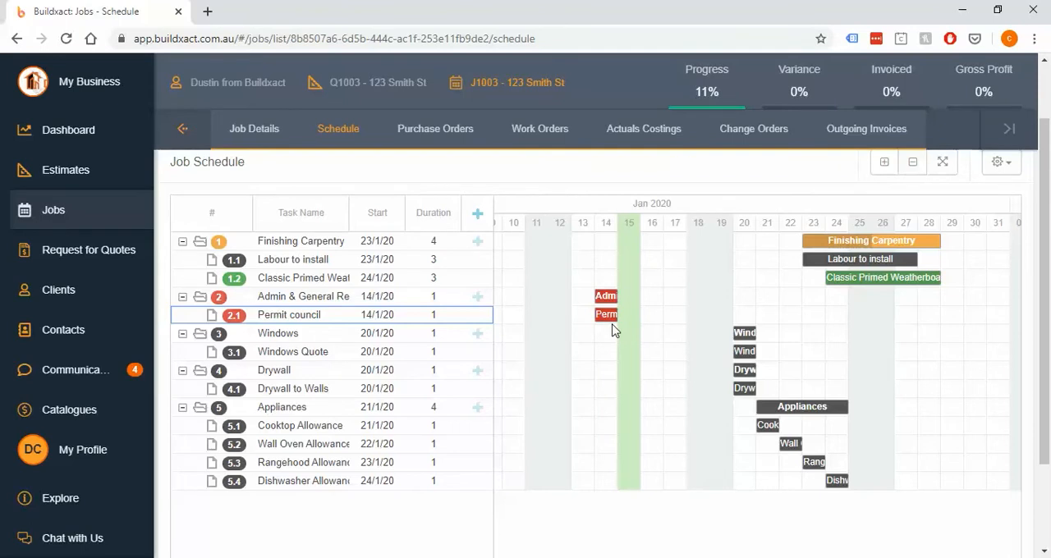
{"action": "left_click_drag", "start_coordinate": [596, 321], "coordinate": [618, 321]}
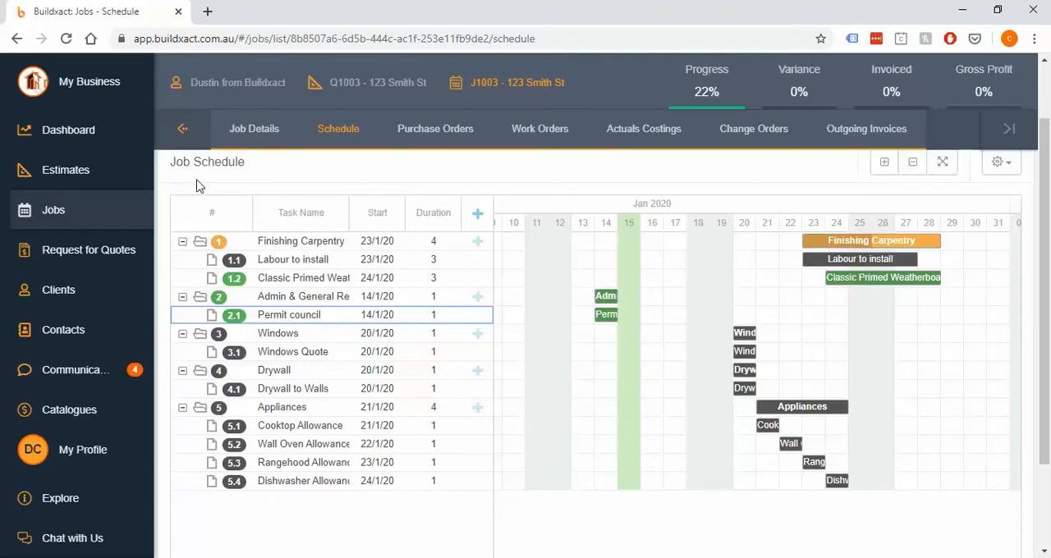
Turn on automatic dependencies for the schedule and move the Windows Quote task to 27/1/20
{"action": "left_click", "coordinate": [1009, 171]}
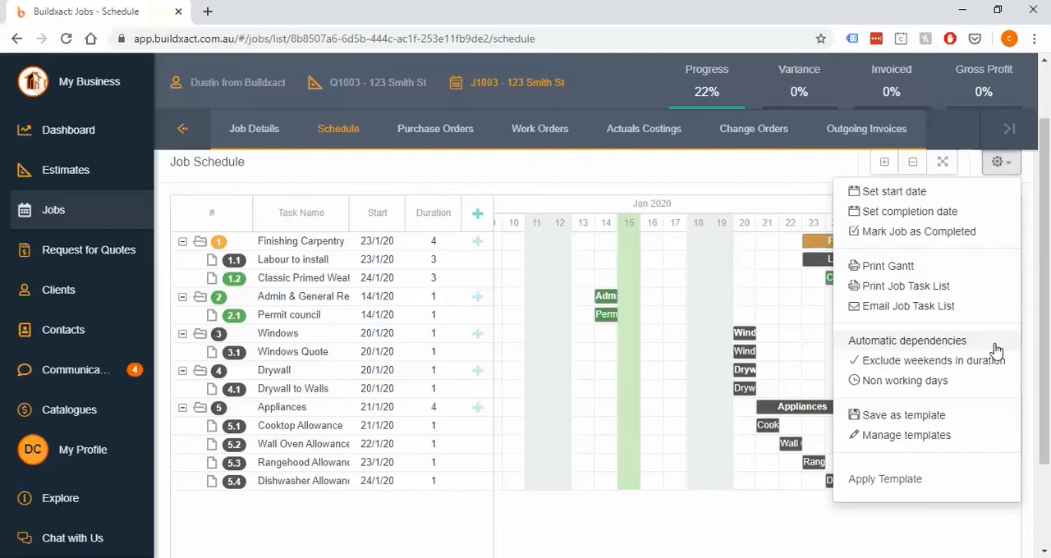
{"action": "left_click", "coordinate": [995, 345]}
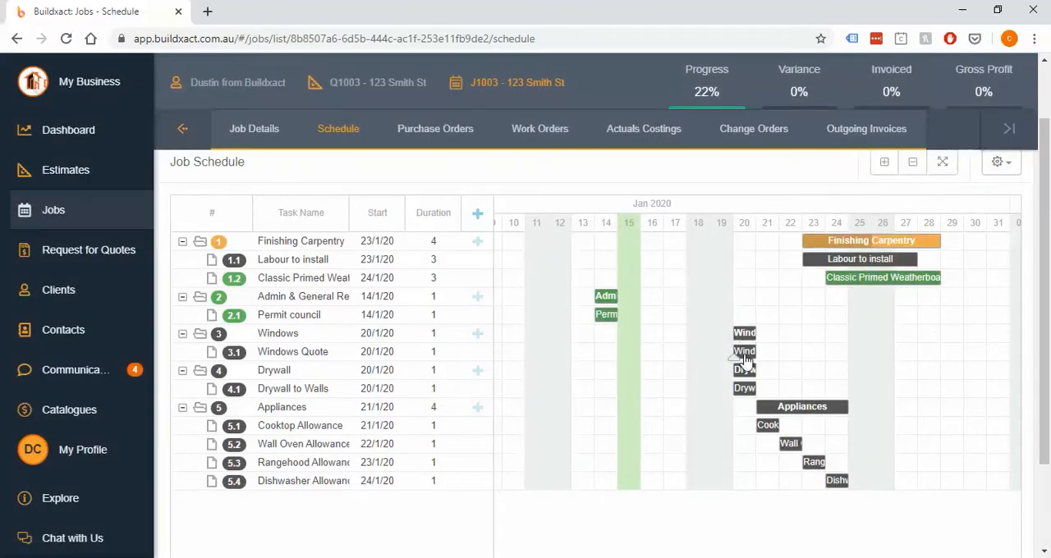
{"action": "left_click_drag", "start_coordinate": [749, 357], "coordinate": [917, 366]}
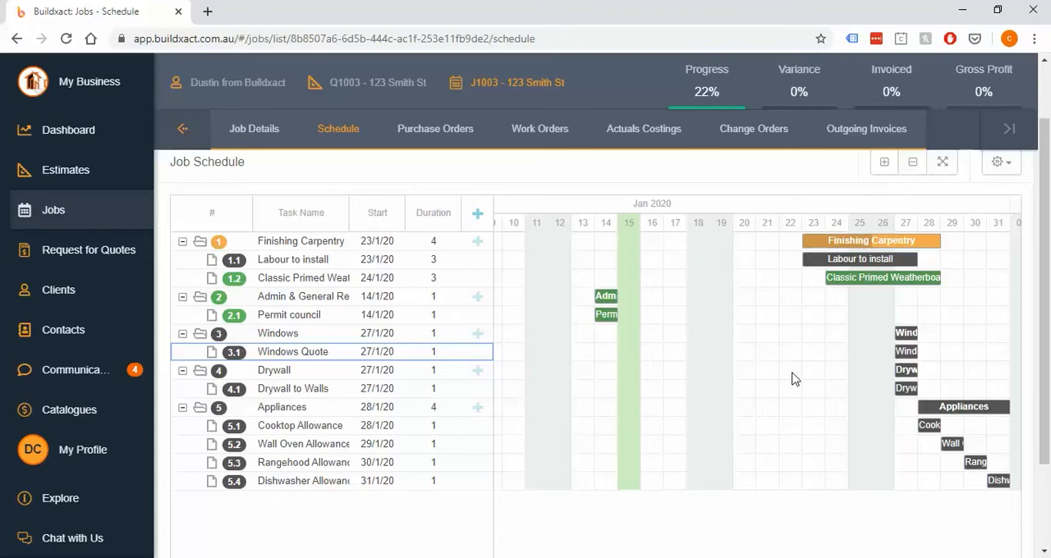
Move the Drywall to Walls task to 6/2/20
{"action": "scroll", "coordinate": [809, 448], "scroll_direction": "down", "scroll_amount": 1}
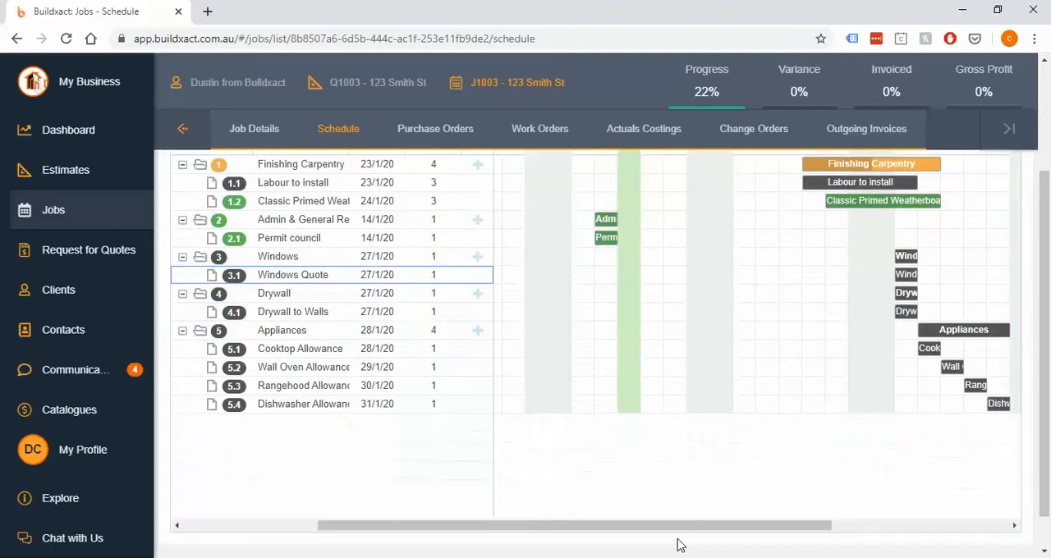
{"action": "left_click_drag", "start_coordinate": [678, 527], "coordinate": [824, 529]}
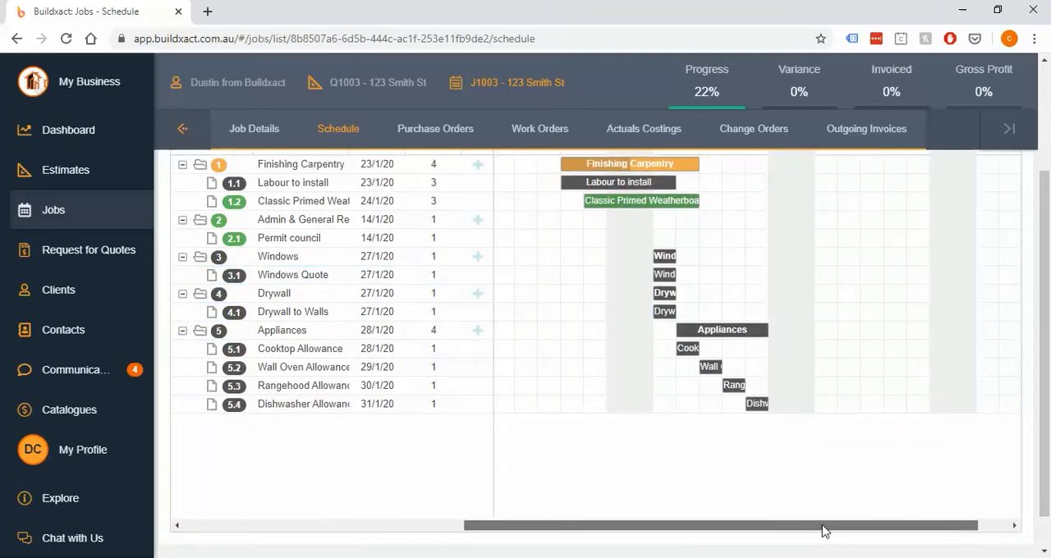
{"action": "left_click", "coordinate": [667, 274]}
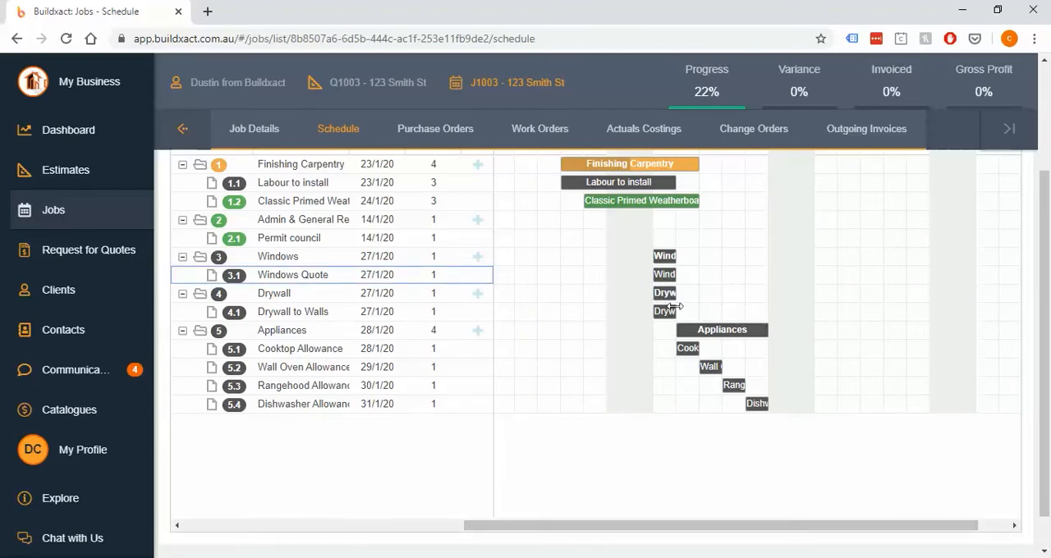
{"action": "left_click_drag", "start_coordinate": [675, 306], "coordinate": [903, 340]}
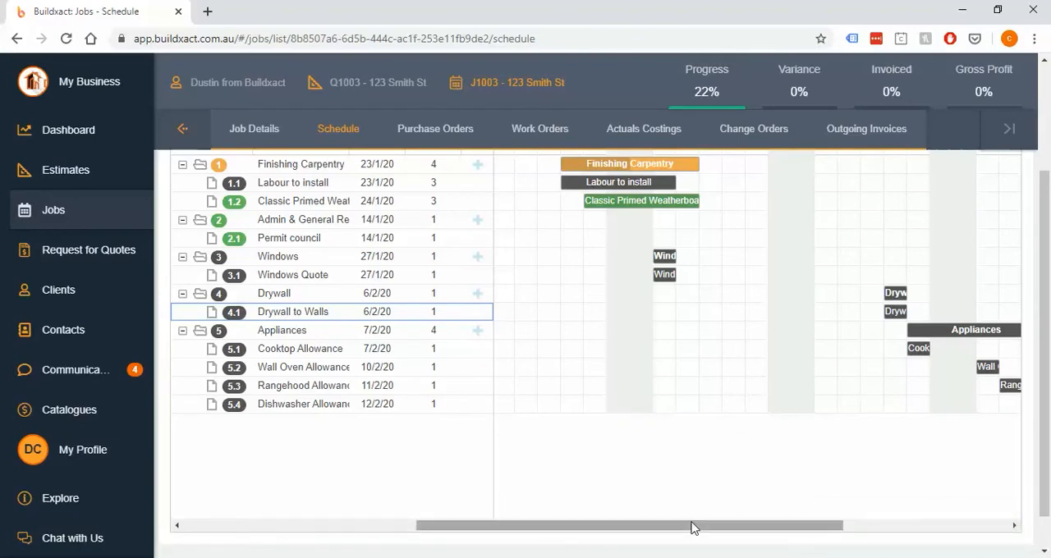
Bring the Drywall to Walls task earlier and move the Permit council task to 23/1/20
{"action": "left_click_drag", "start_coordinate": [898, 323], "coordinate": [763, 331]}
{"action": "left_click_drag", "start_coordinate": [704, 530], "coordinate": [629, 530]}
{"action": "left_click_drag", "start_coordinate": [534, 242], "coordinate": [558, 243]}
{"action": "left_click_drag", "start_coordinate": [694, 255], "coordinate": [741, 244]}
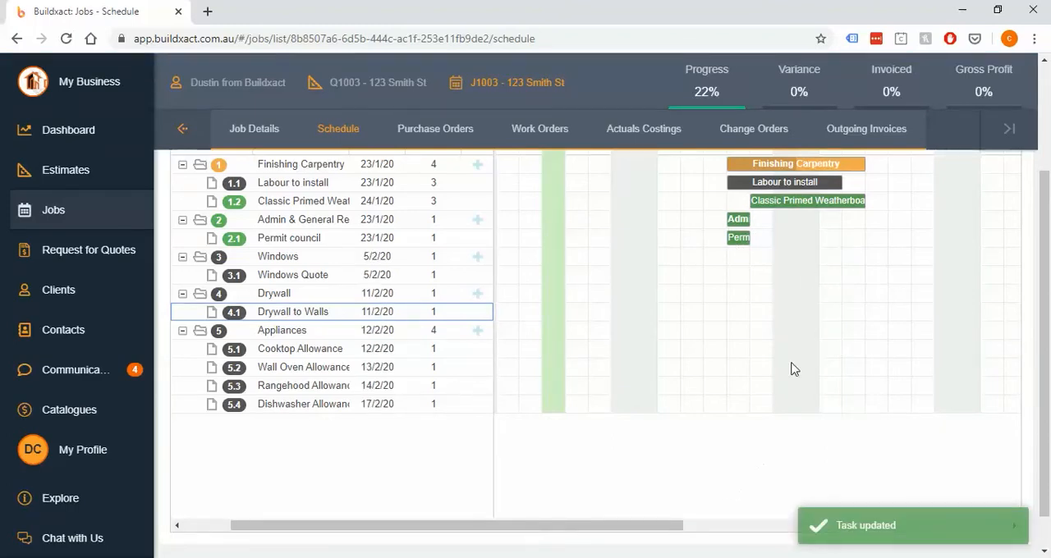
Turn off automatic dependencies for the job schedule
{"action": "scroll", "coordinate": [1011, 221], "scroll_direction": "up", "scroll_amount": 1}
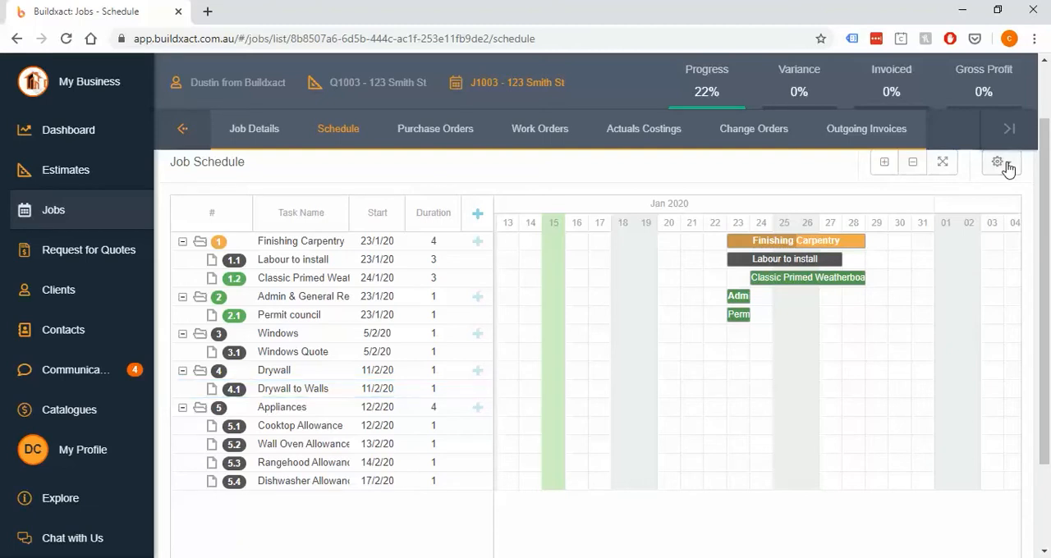
{"action": "left_click", "coordinate": [1002, 164]}
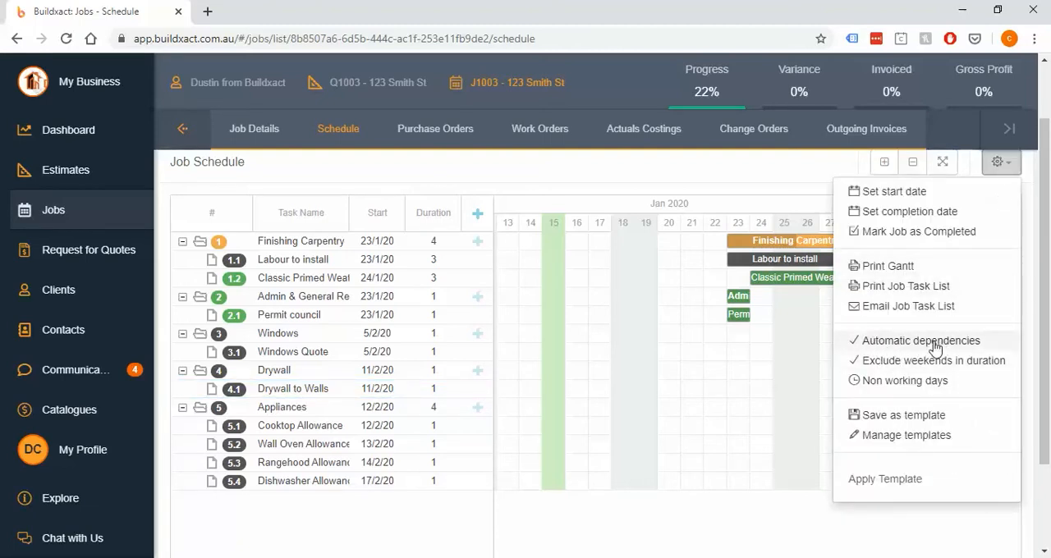
{"action": "left_click", "coordinate": [935, 345]}
Move the Windows Quote task to start on 28/1/20 and extend its duration to 3 days
{"action": "scroll", "coordinate": [833, 405], "scroll_direction": "down", "scroll_amount": 2}
{"action": "left_click_drag", "start_coordinate": [647, 491], "coordinate": [776, 486]}
{"action": "scroll", "coordinate": [786, 378], "scroll_direction": "up", "scroll_amount": 2}
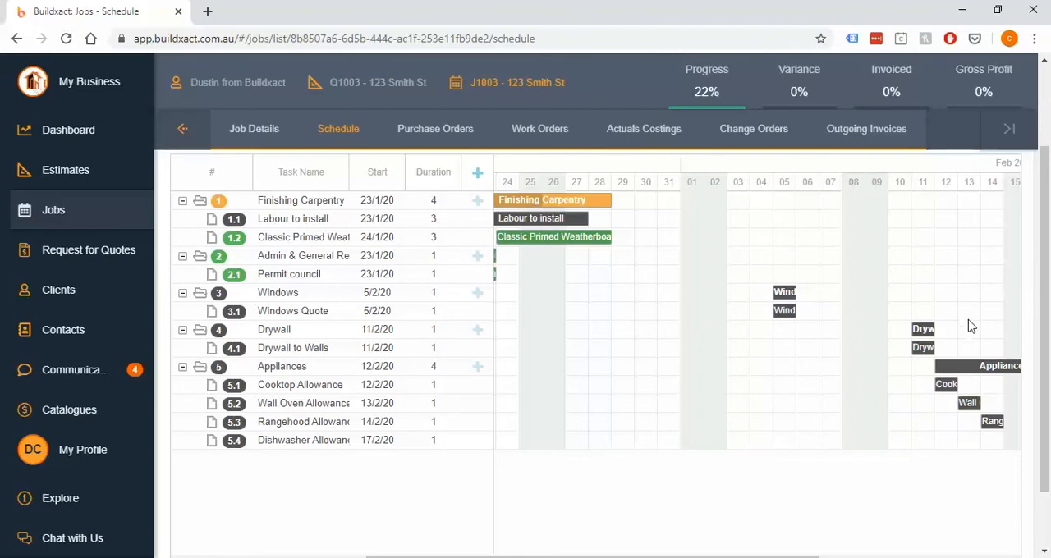
{"action": "left_click_drag", "start_coordinate": [784, 312], "coordinate": [598, 309]}
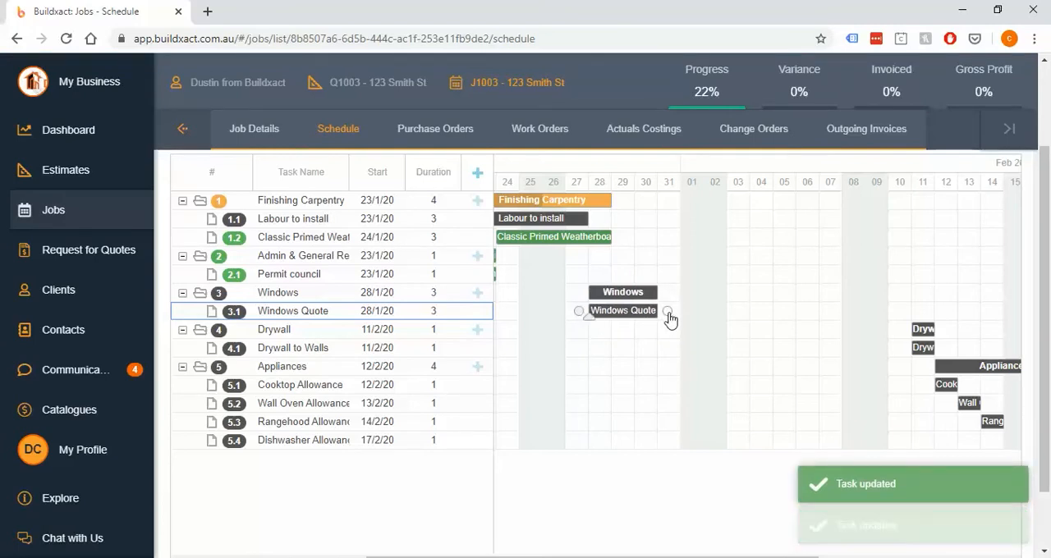
Link the end of Windows Quote to the start of Drywall to Walls, and reschedule them to 27/1/20 and 4/2/20
{"action": "left_click_drag", "start_coordinate": [668, 315], "coordinate": [904, 354]}
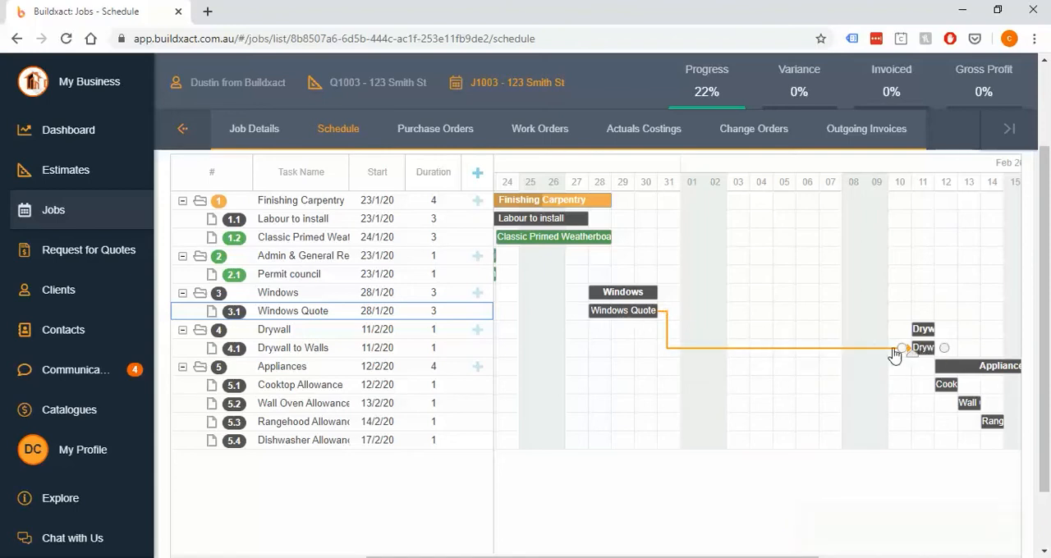
{"action": "left_click_drag", "start_coordinate": [628, 318], "coordinate": [607, 319]}
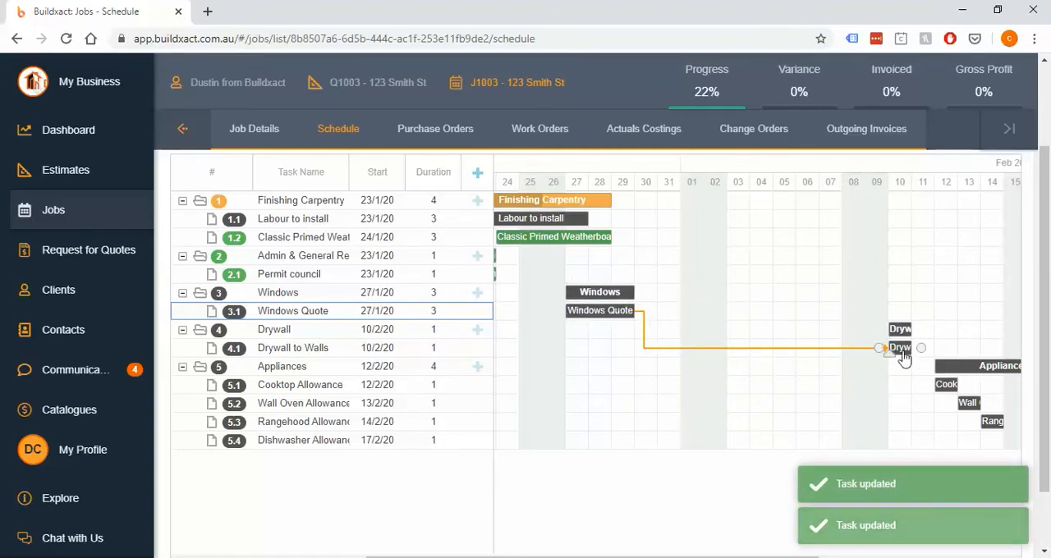
{"action": "left_click_drag", "start_coordinate": [901, 352], "coordinate": [762, 355]}
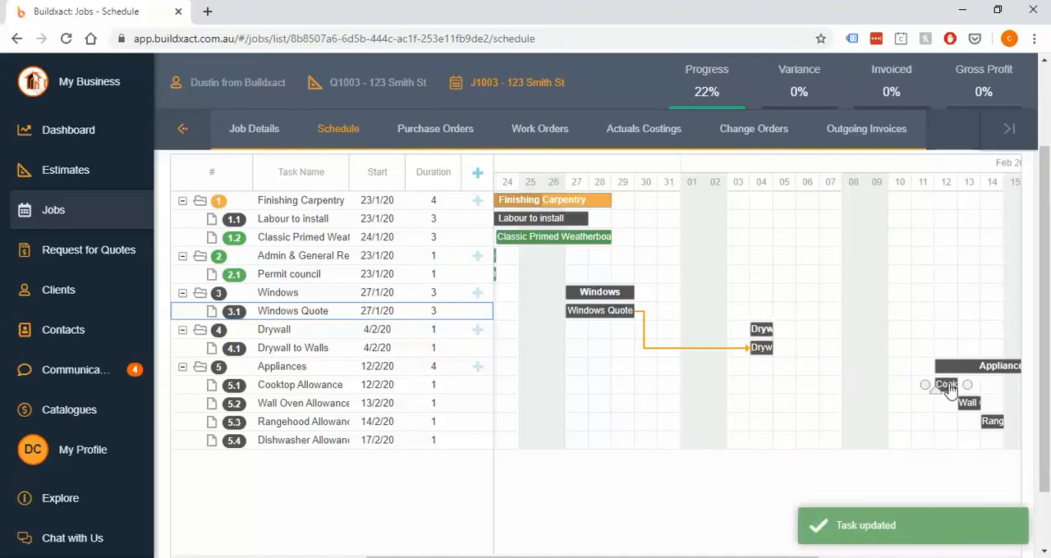
Move Cooktop Allowance to 6/2/20 and link the end of Drywall to Walls to its start
{"action": "left_click_drag", "start_coordinate": [941, 383], "coordinate": [804, 394]}
{"action": "left_click_drag", "start_coordinate": [785, 350], "coordinate": [787, 387]}
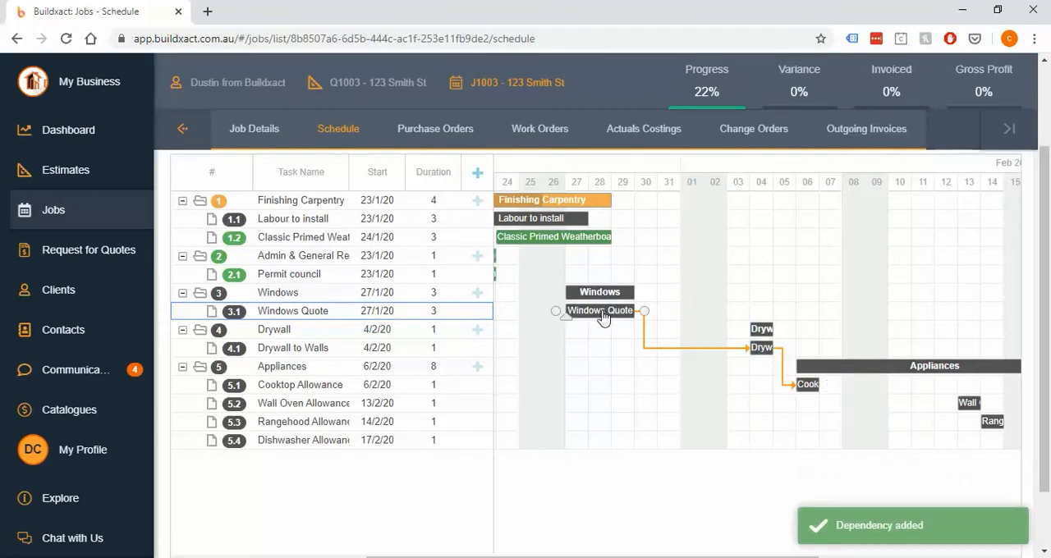
{"action": "mouse_move", "coordinate": [603, 317]}
{"action": "left_mouse_down"}
{"action": "mouse_move", "coordinate": [626, 317]}
{"action": "mouse_move", "coordinate": [607, 319]}
{"action": "left_mouse_up"}
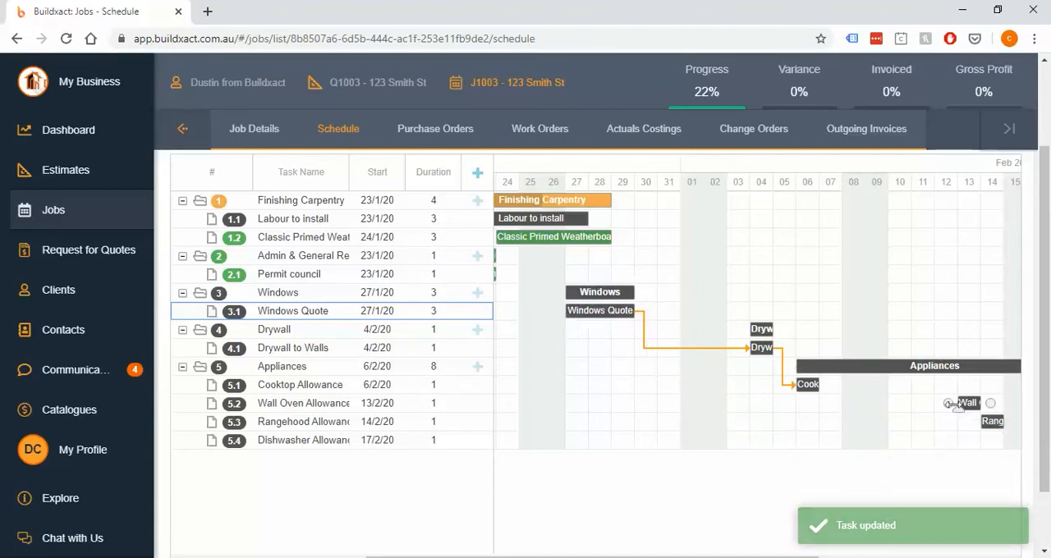
Move Wall Oven Allowance to 6/2/20 and Rangehood Allowance to 7/2/20, chaining both in sequence after Cooktop Allowance
{"action": "left_click_drag", "start_coordinate": [968, 403], "coordinate": [831, 411]}
{"action": "left_click", "coordinate": [831, 408]}
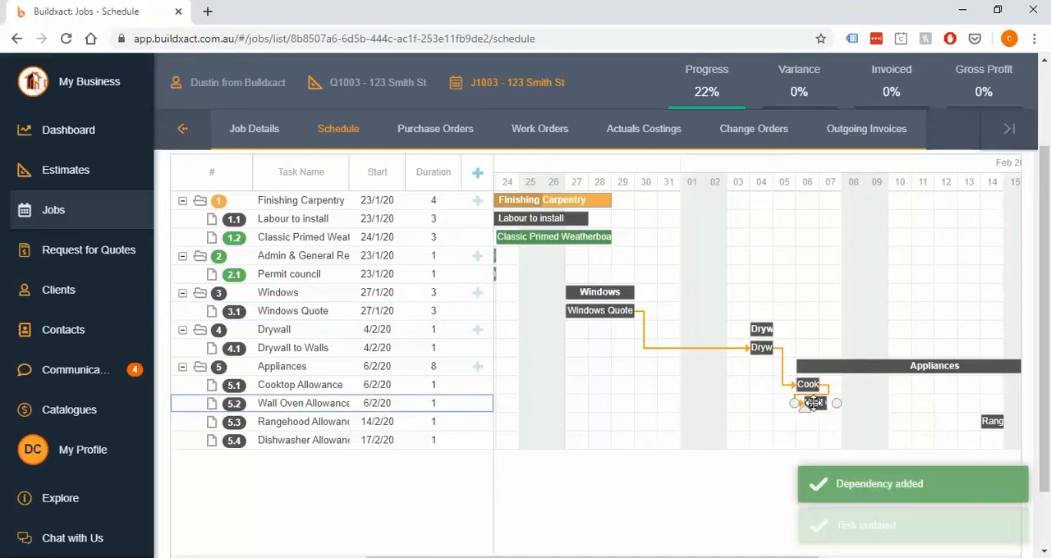
{"action": "left_click_drag", "start_coordinate": [990, 424], "coordinate": [820, 423]}
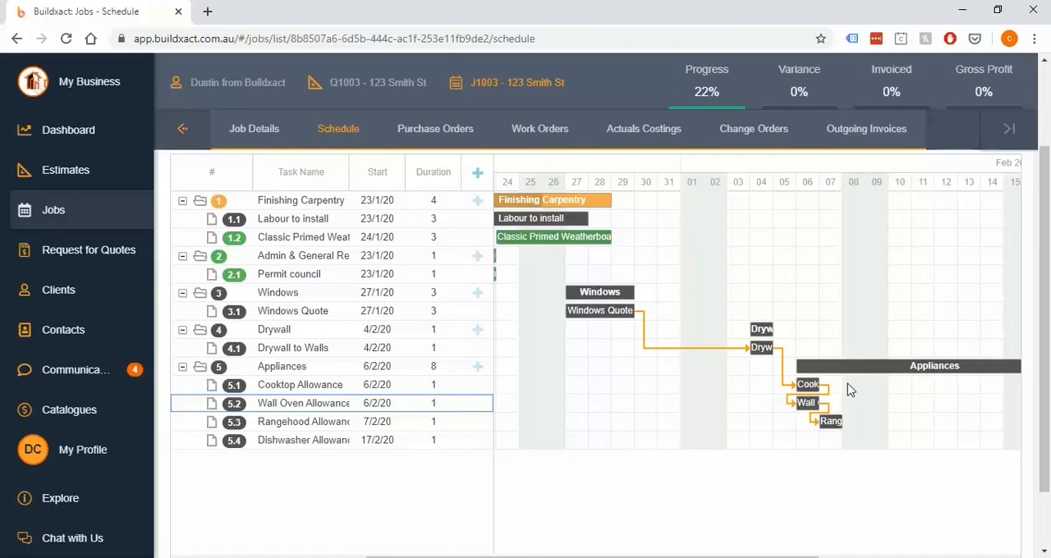
Delete the dependency link between Windows Quote and Drywall to Walls
{"action": "double_click", "coordinate": [687, 348]}
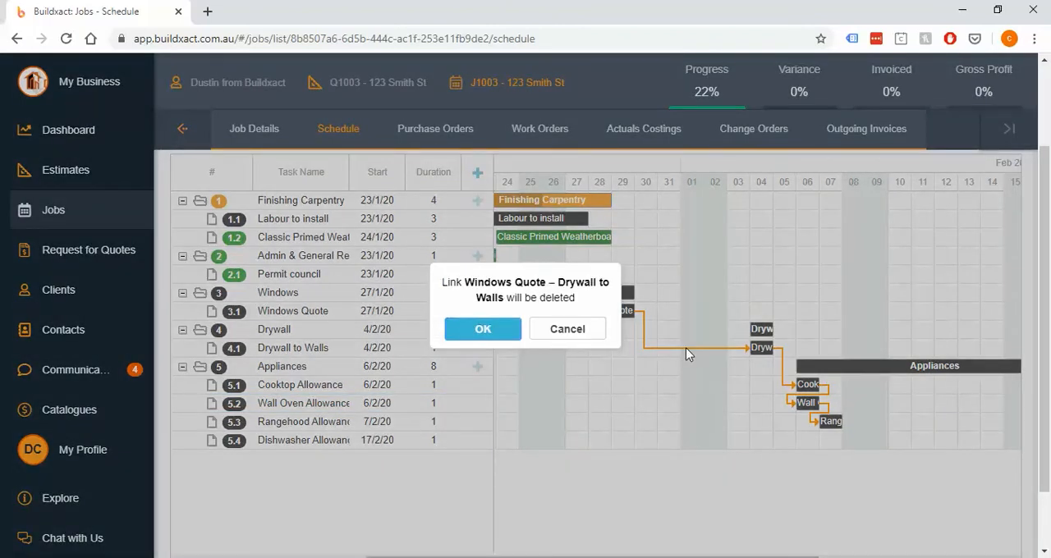
{"action": "left_click", "coordinate": [482, 329]}
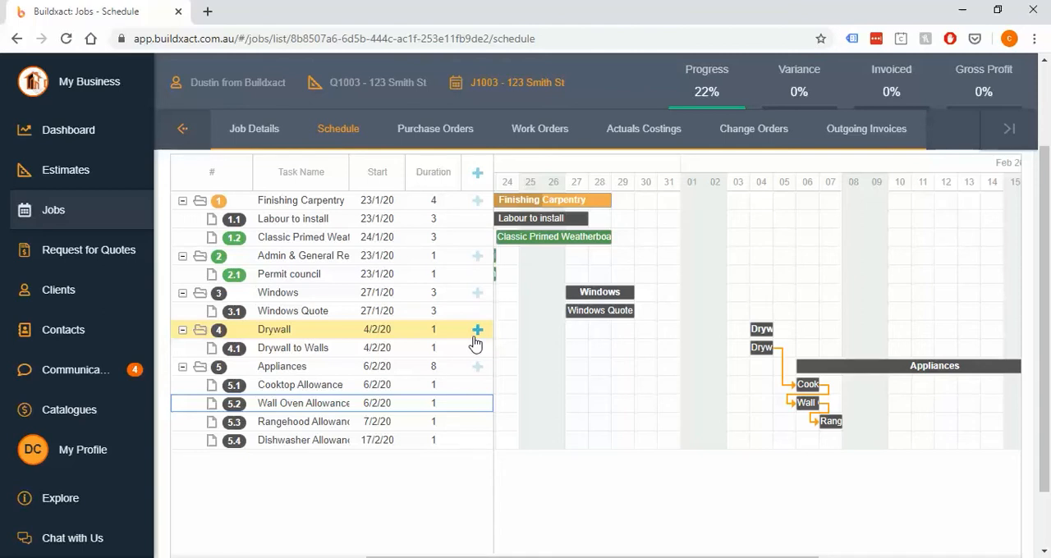
{"action": "left_click", "coordinate": [759, 353]}
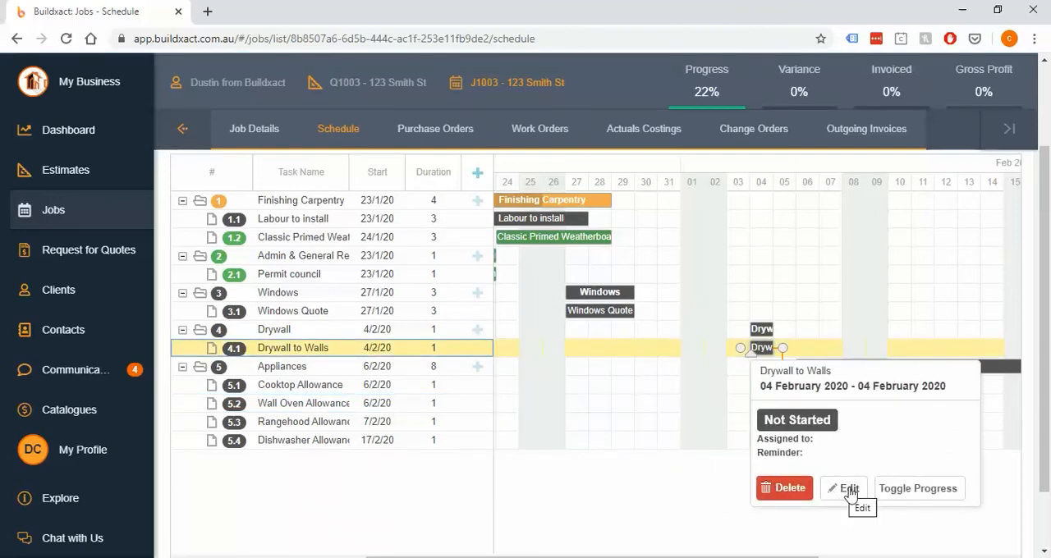
{"action": "left_click", "coordinate": [850, 491]}
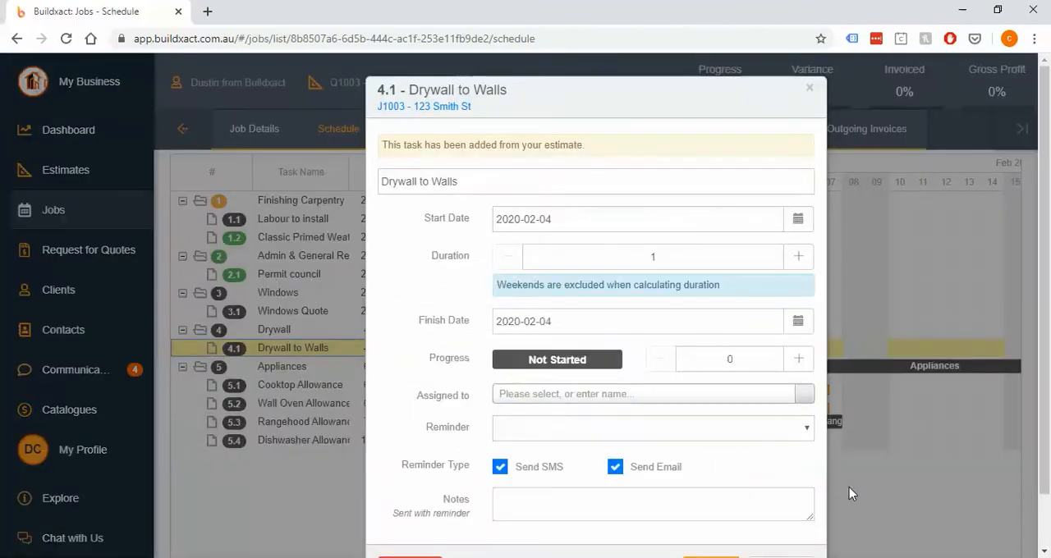
{"action": "left_click", "coordinate": [810, 88]}
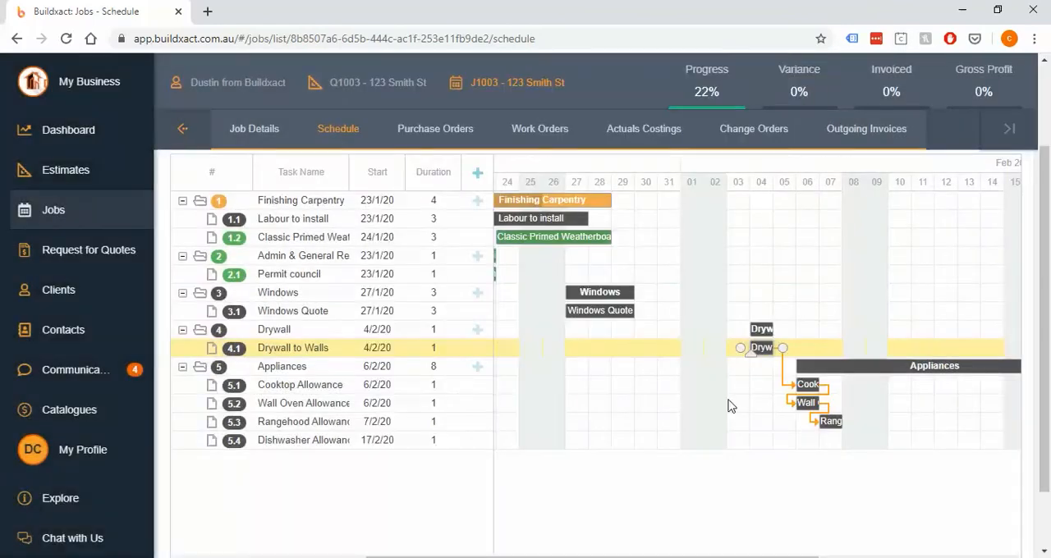
Open the Drywall to Walls task for editing and set its duration to 3 days and its progress to 50%
{"action": "double_click", "coordinate": [760, 351]}
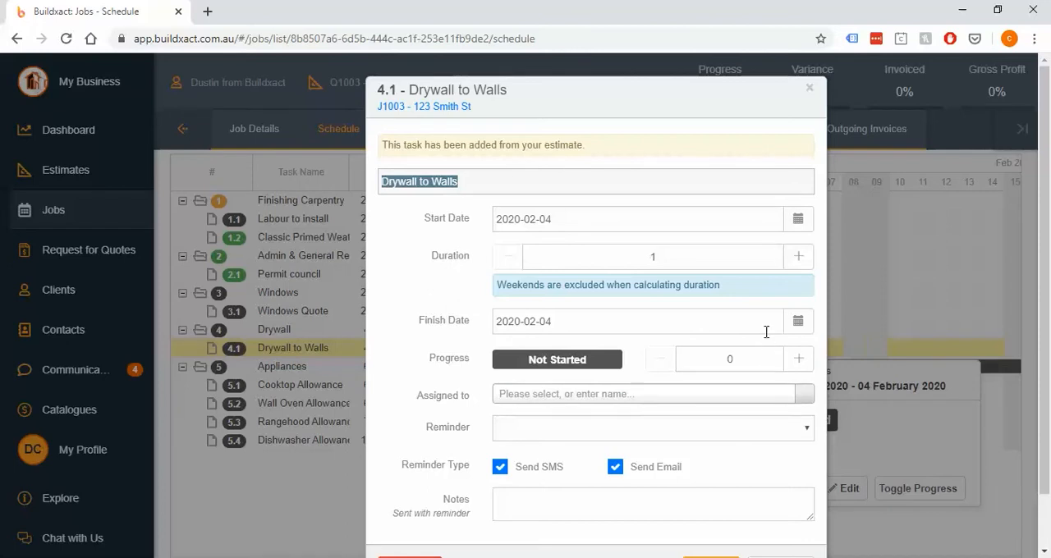
{"action": "left_click", "coordinate": [590, 220]}
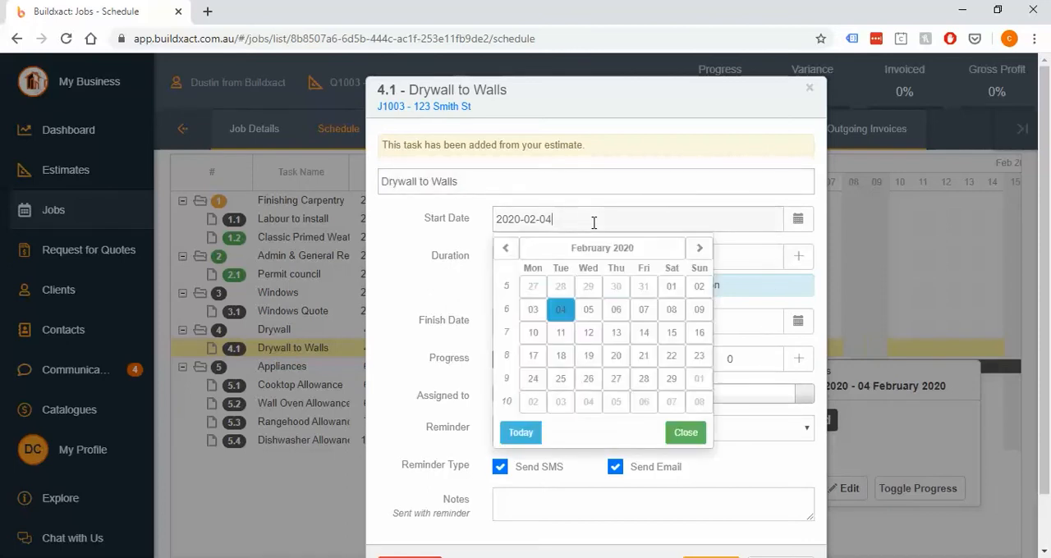
{"action": "left_click", "coordinate": [738, 255]}
{"action": "left_click", "coordinate": [800, 256]}
{"action": "left_click", "coordinate": [799, 256]}
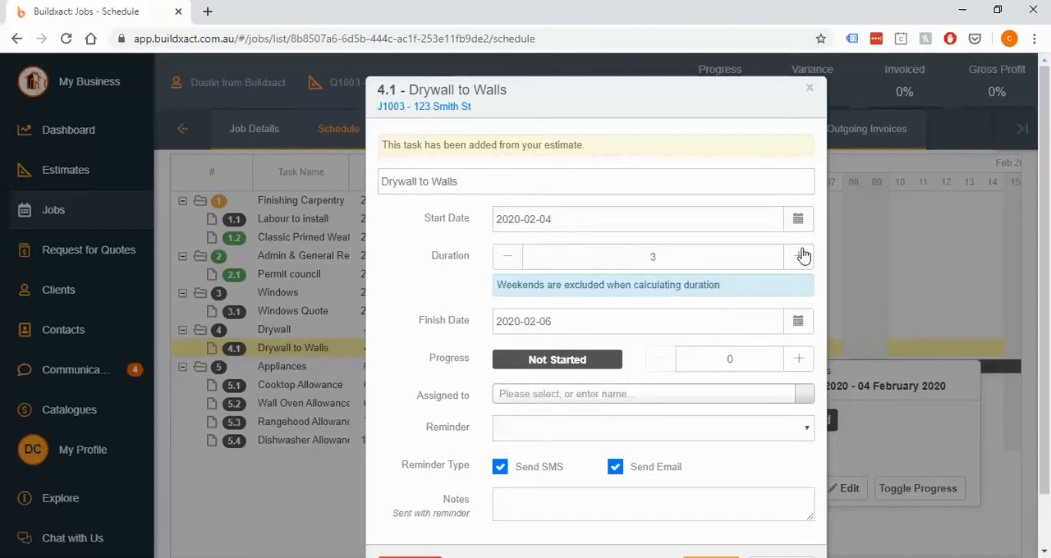
{"action": "left_click", "coordinate": [691, 323]}
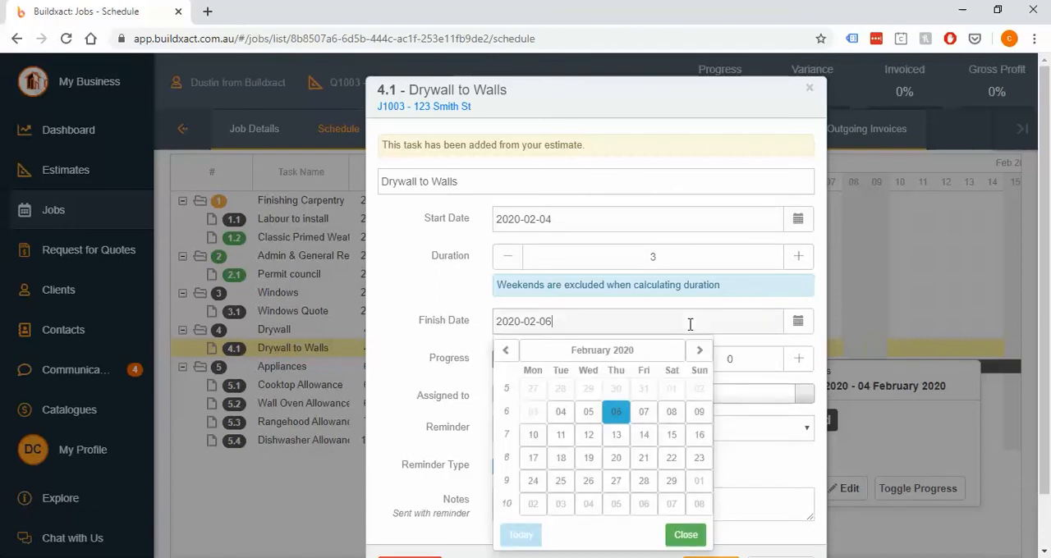
{"action": "left_click", "coordinate": [765, 367]}
{"action": "left_click", "coordinate": [799, 360]}
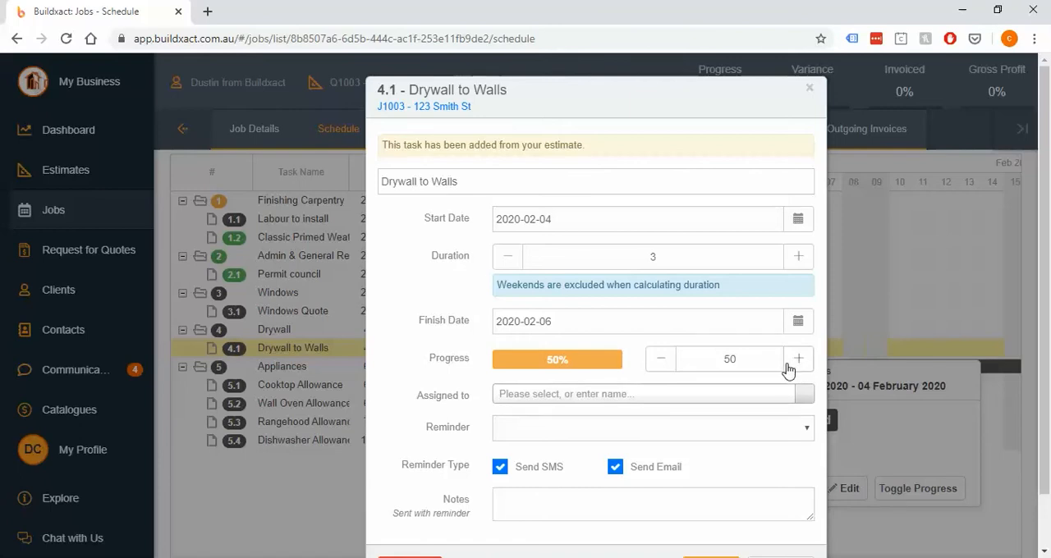
Assign the Drywall to Walls task to Sample Contractor
{"action": "scroll", "coordinate": [784, 365], "scroll_direction": "down", "scroll_amount": 1}
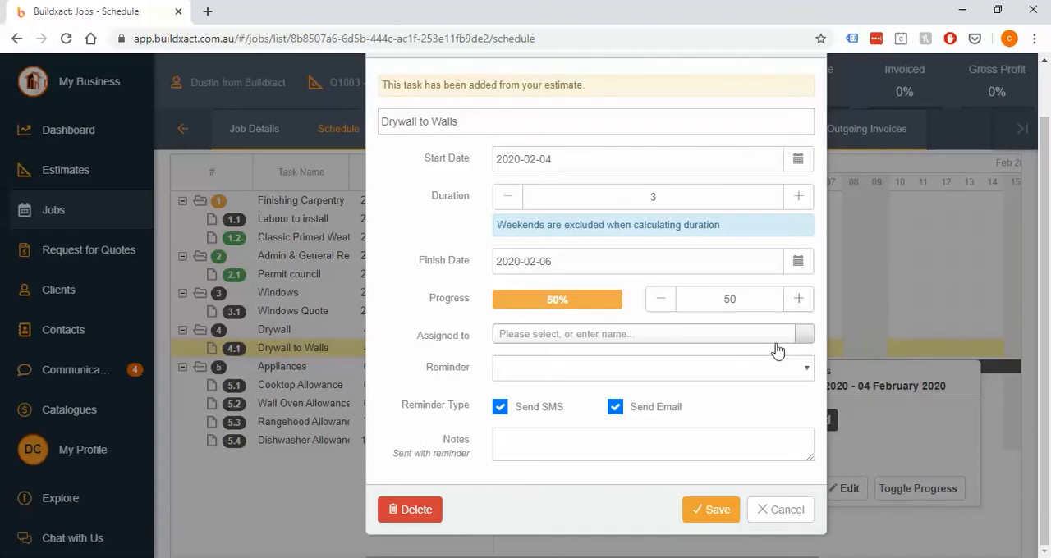
{"action": "left_click", "coordinate": [584, 338]}
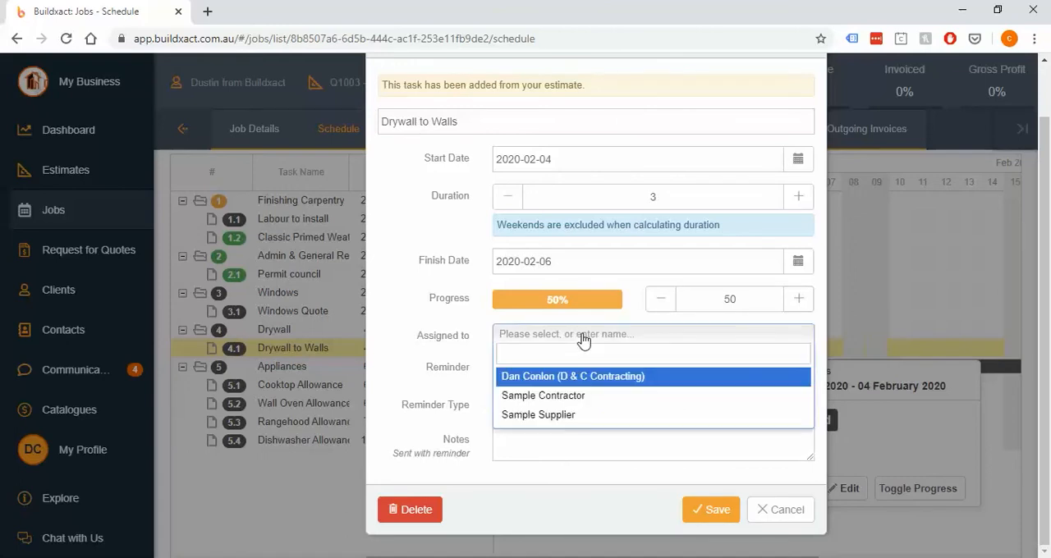
{"action": "left_click", "coordinate": [540, 401]}
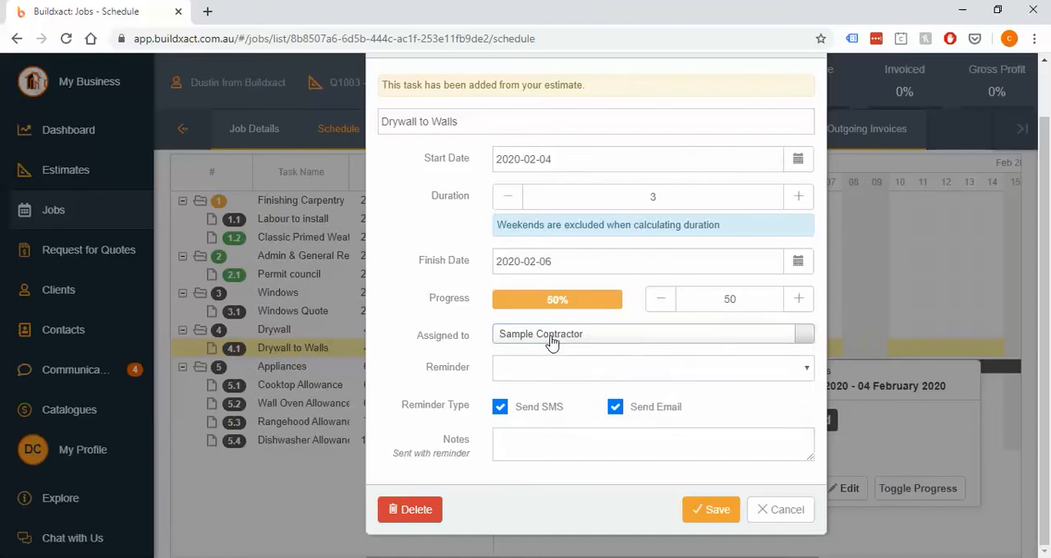
{"action": "left_click", "coordinate": [552, 336]}
{"action": "type", "text": "new"}
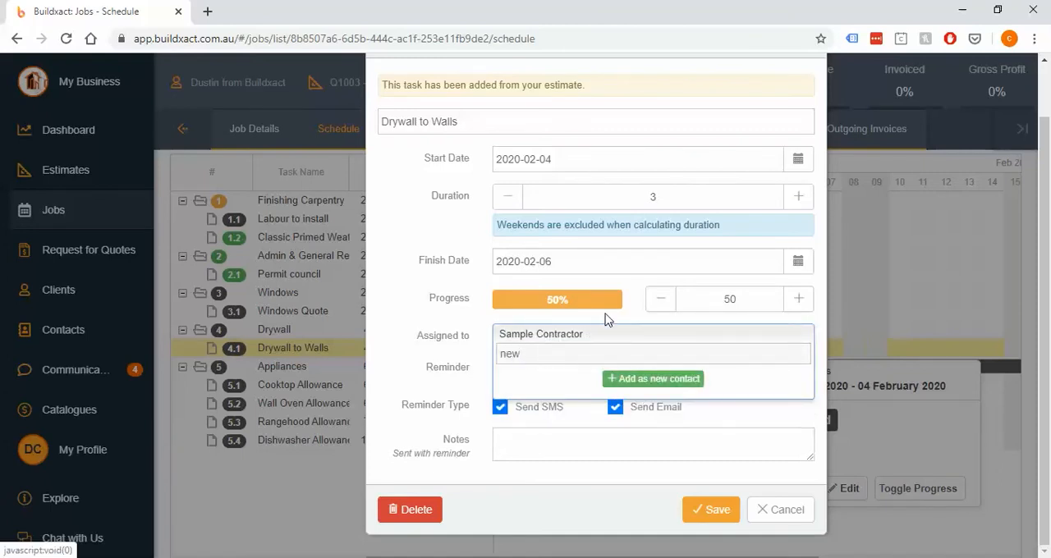
{"action": "key", "text": "BackSpace"}
{"action": "key", "text": "BackSpace"}
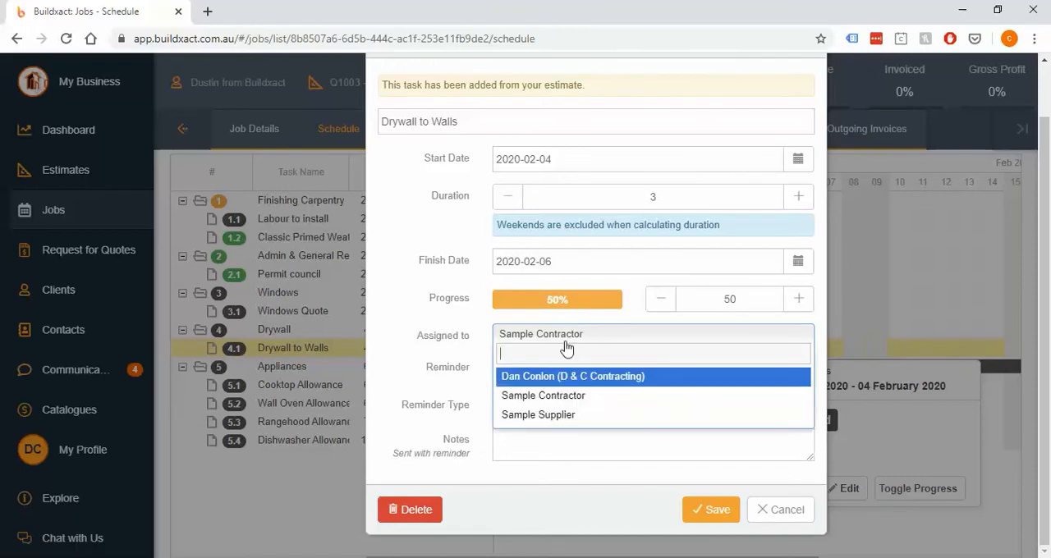
{"action": "left_click", "coordinate": [563, 396]}
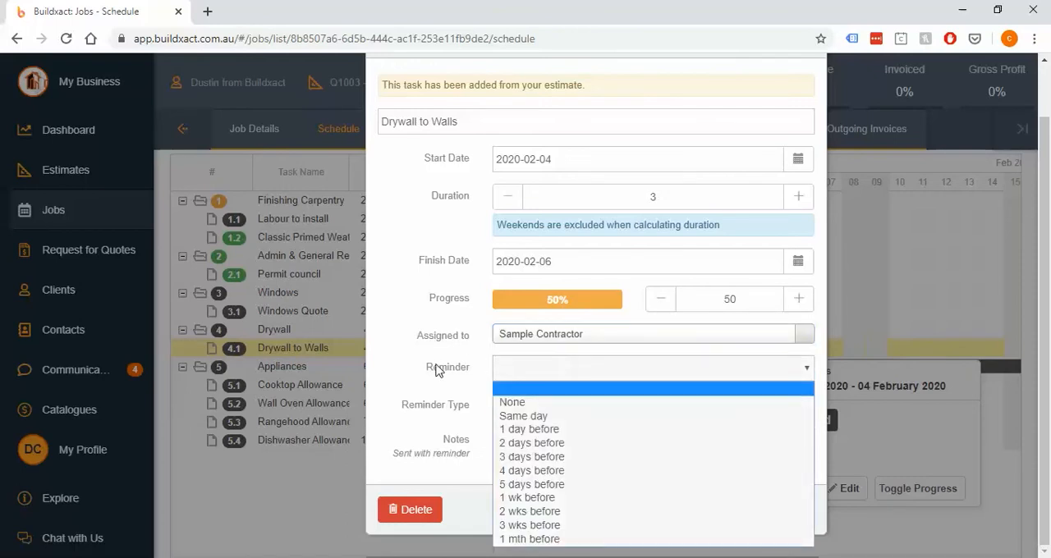
Set the Drywall to Walls task reminder to 2 days before
{"action": "double_click", "coordinate": [437, 366]}
{"action": "left_click", "coordinate": [522, 370]}
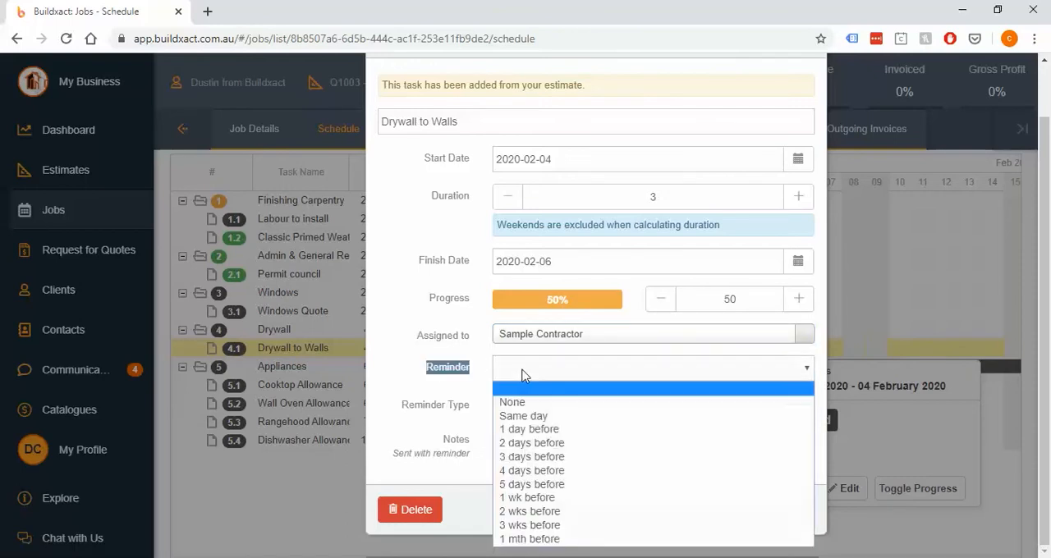
{"action": "left_click", "coordinate": [555, 444]}
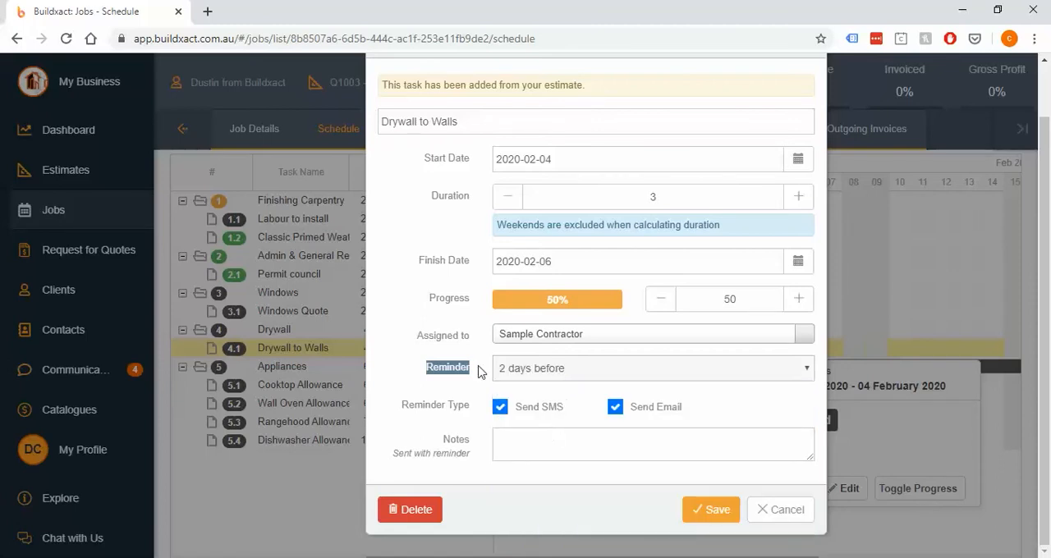
{"action": "left_click", "coordinate": [528, 370]}
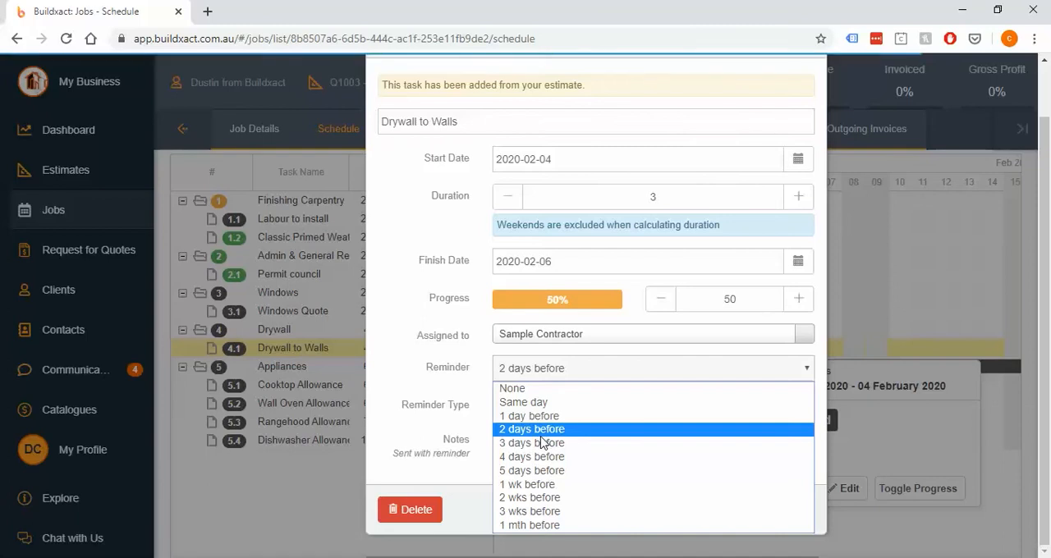
{"action": "left_click", "coordinate": [542, 430]}
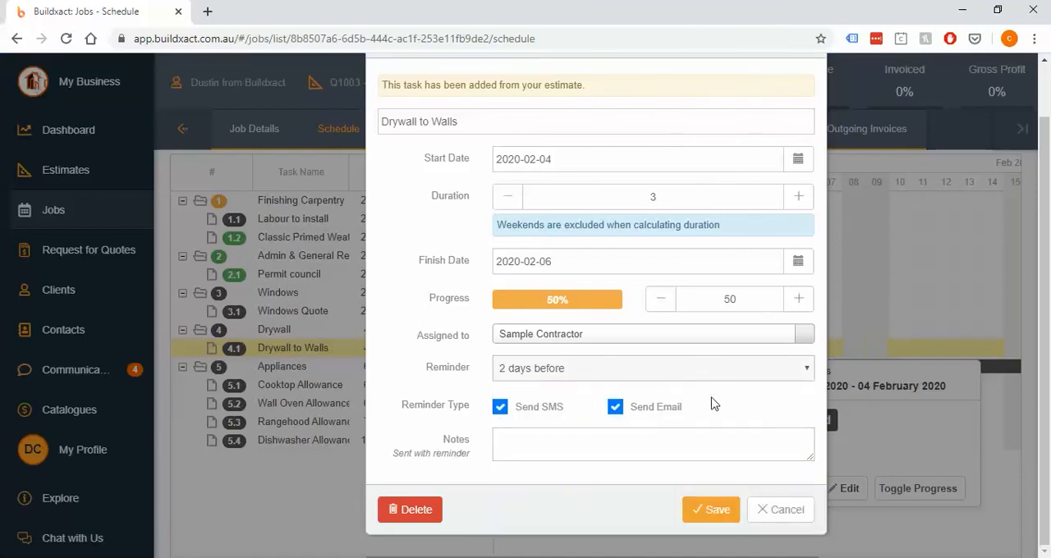
Review the reminder types and switch the email reminder off and back on
{"action": "left_click_drag", "start_coordinate": [581, 412], "coordinate": [526, 416]}
{"action": "left_click_drag", "start_coordinate": [709, 404], "coordinate": [650, 409]}
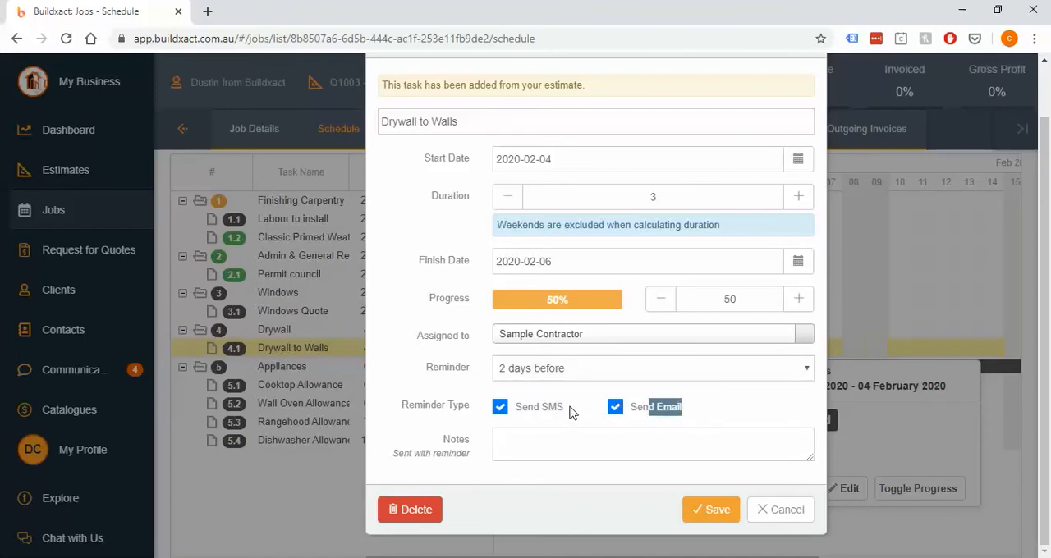
{"action": "left_click_drag", "start_coordinate": [570, 410], "coordinate": [539, 413]}
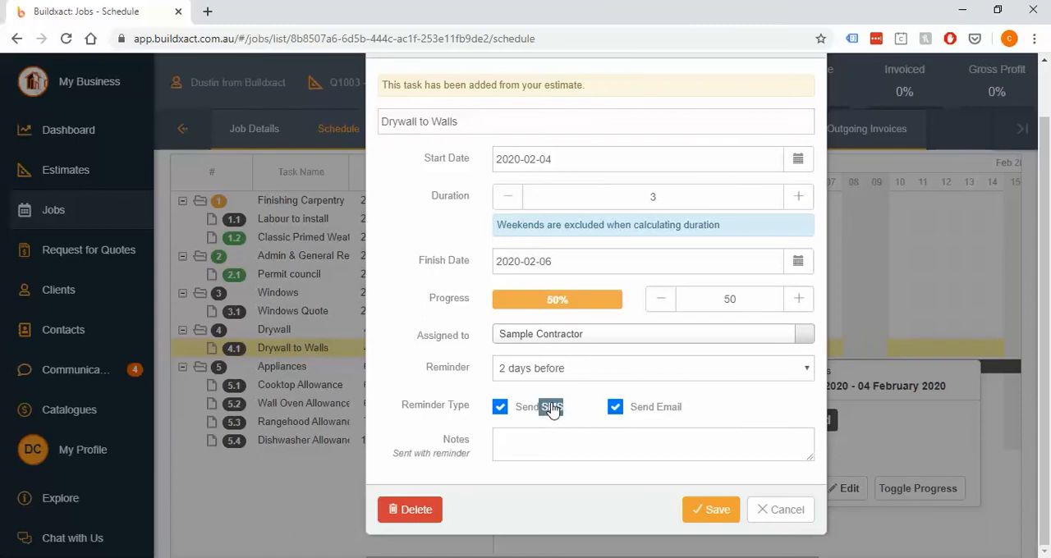
{"action": "left_click", "coordinate": [690, 414]}
{"action": "left_click", "coordinate": [616, 411]}
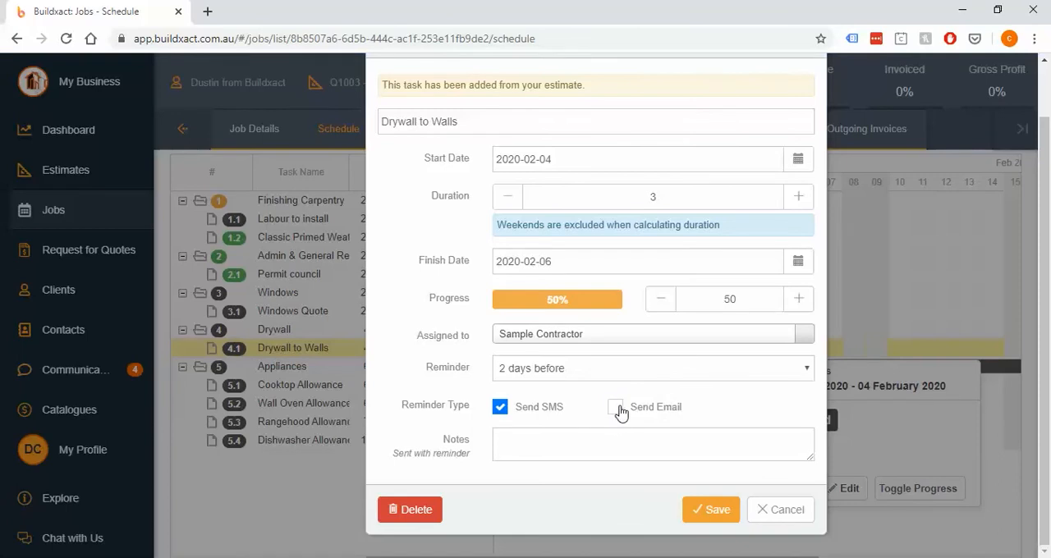
{"action": "left_click", "coordinate": [620, 413]}
Add the reminder note "Lockbox combo" to the Drywall to Walls task and save the task
{"action": "left_click", "coordinate": [605, 454]}
{"action": "type", "text": "Lo"}
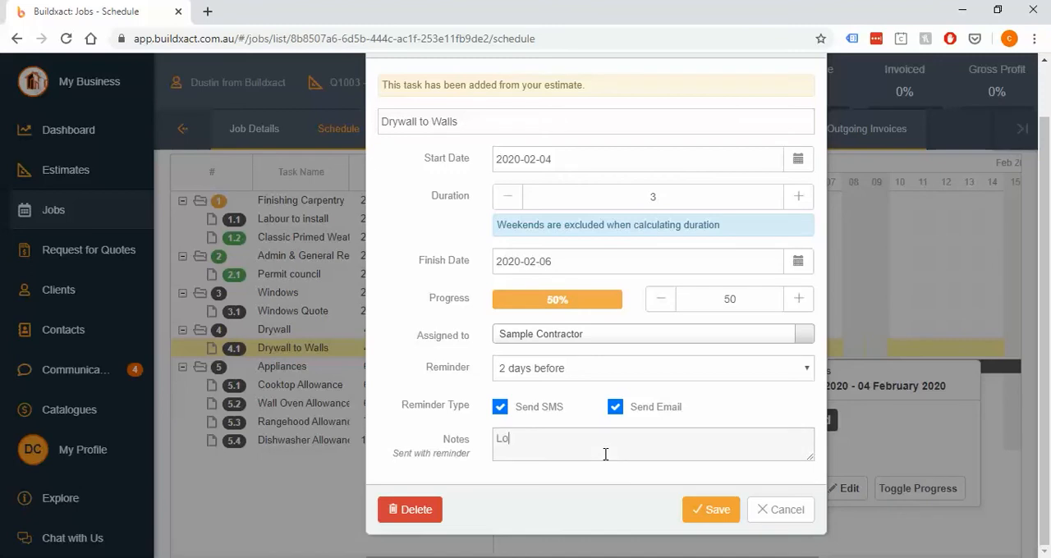
{"action": "type", "text": "ckbox combo"}
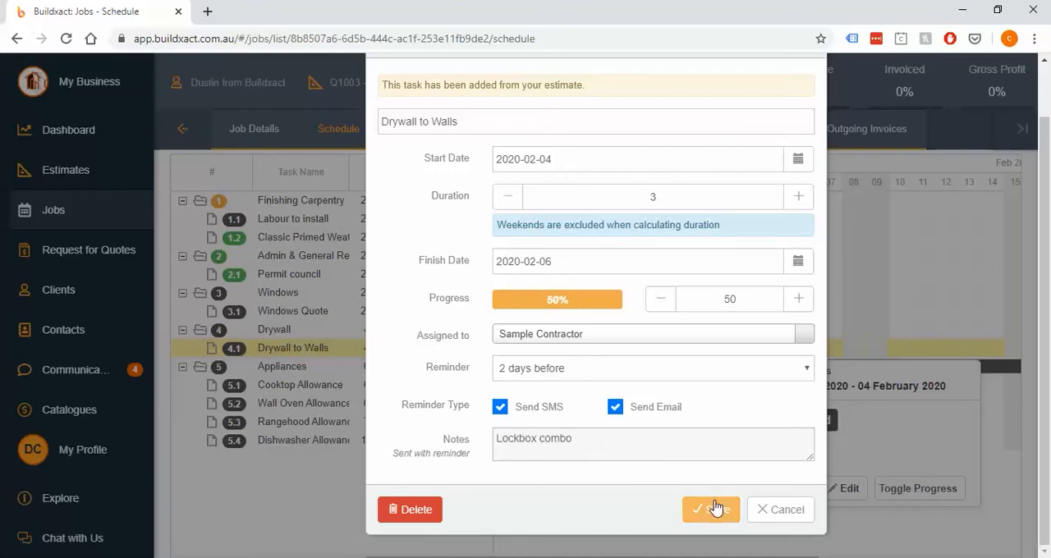
{"action": "triple_click", "coordinate": [598, 443]}
{"action": "left_click", "coordinate": [709, 510]}
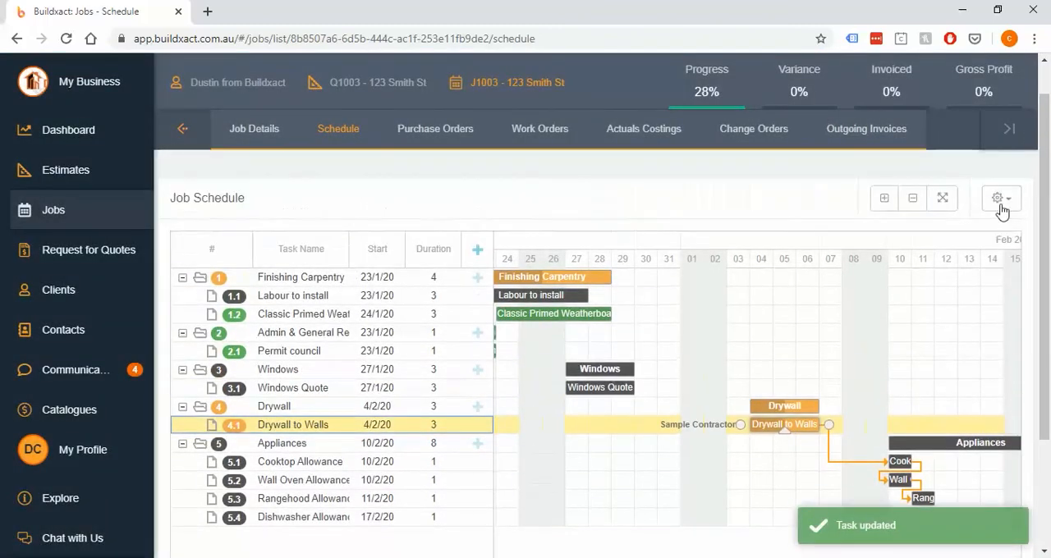
Reschedule the Windows Quote task to start on 31/1/20 with a duration of 2 days
{"action": "left_click", "coordinate": [1001, 207]}
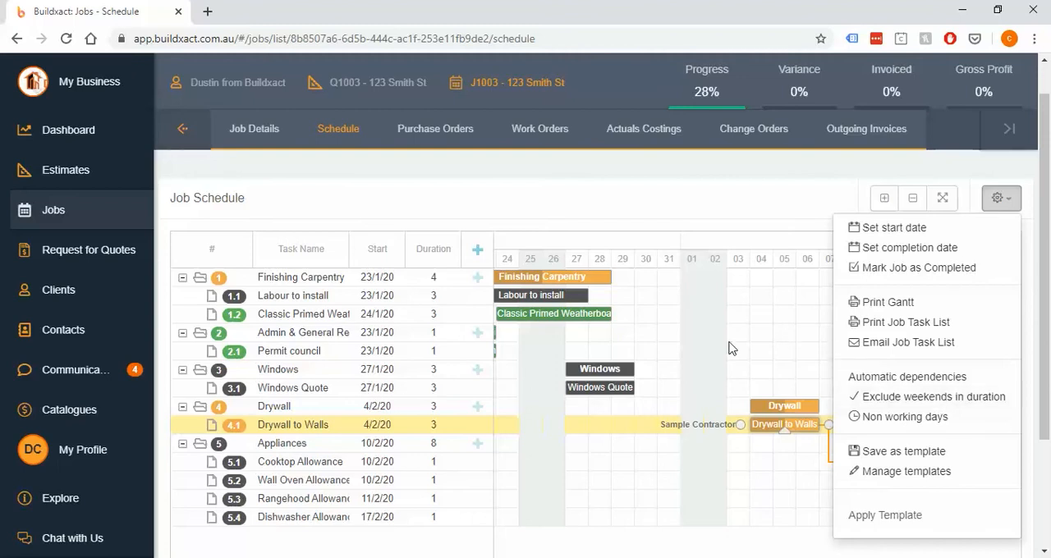
{"action": "left_click", "coordinate": [594, 391]}
{"action": "left_click_drag", "start_coordinate": [593, 394], "coordinate": [664, 395]}
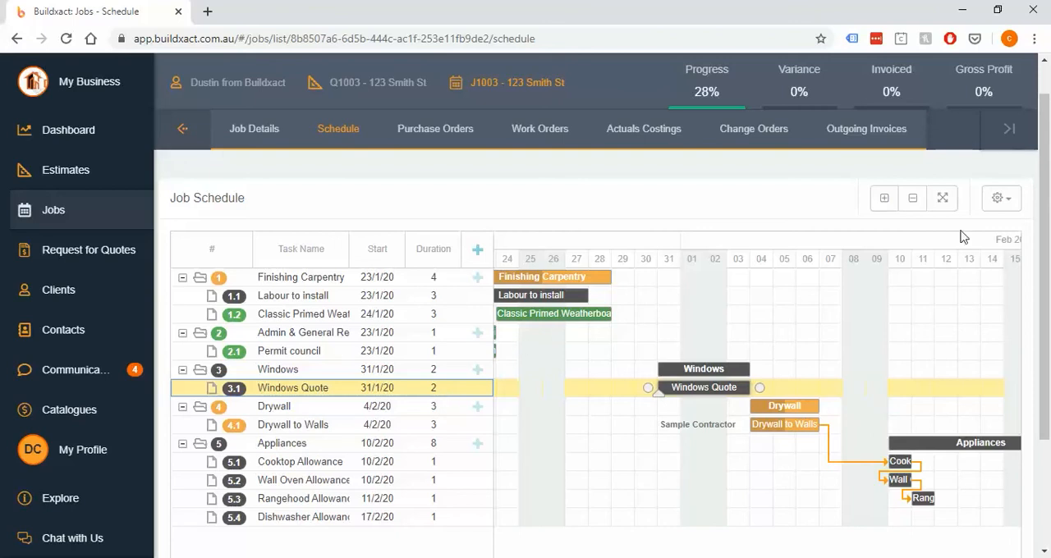
Mark 27 January 2020 as a non-working day in the schedule options
{"action": "left_click", "coordinate": [1003, 198]}
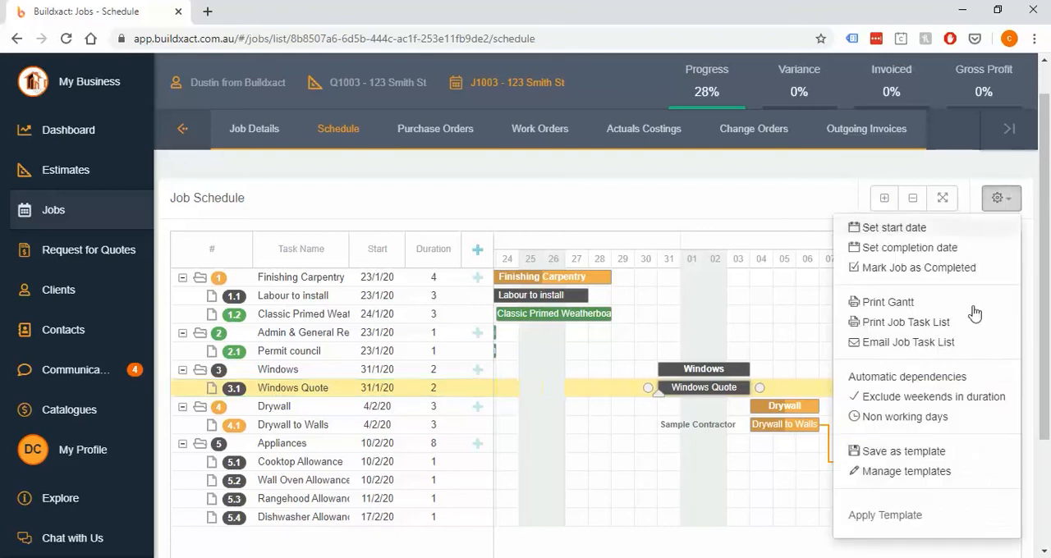
{"action": "left_click", "coordinate": [941, 419]}
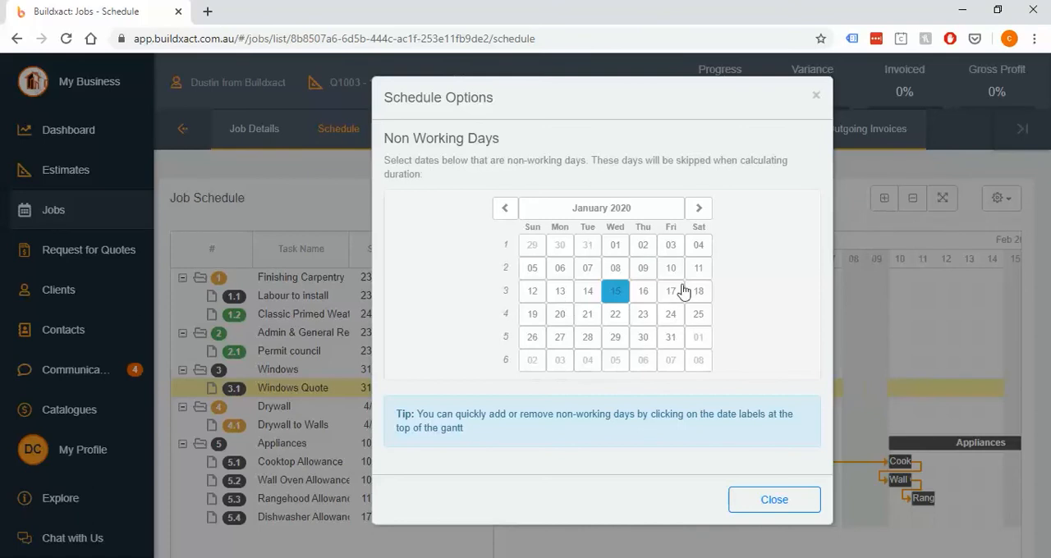
{"action": "left_click", "coordinate": [563, 337]}
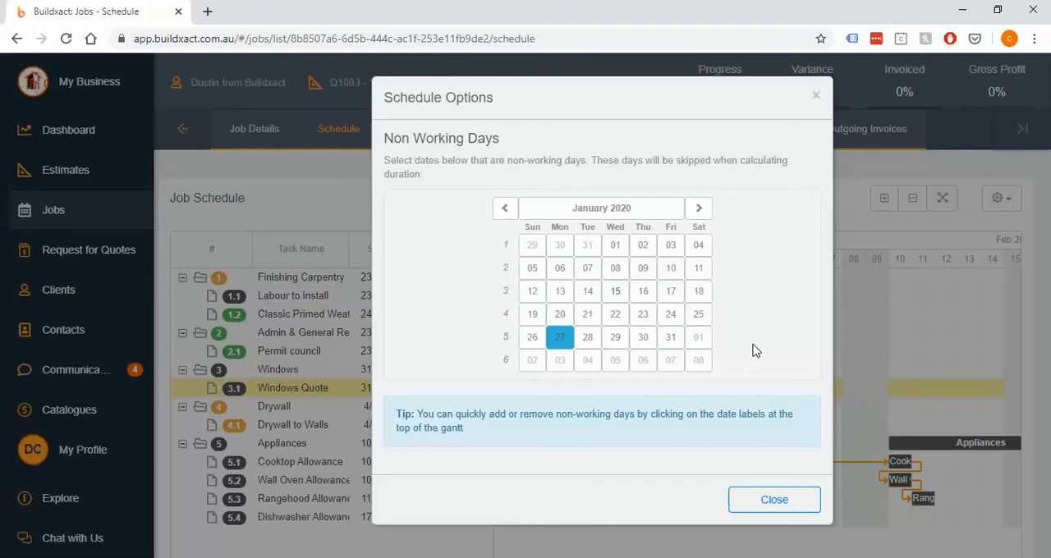
Close the schedule options, mark 29/01/2020 as a non-working day directly on the Gantt timeline and remove that mark again
{"action": "left_click", "coordinate": [788, 502]}
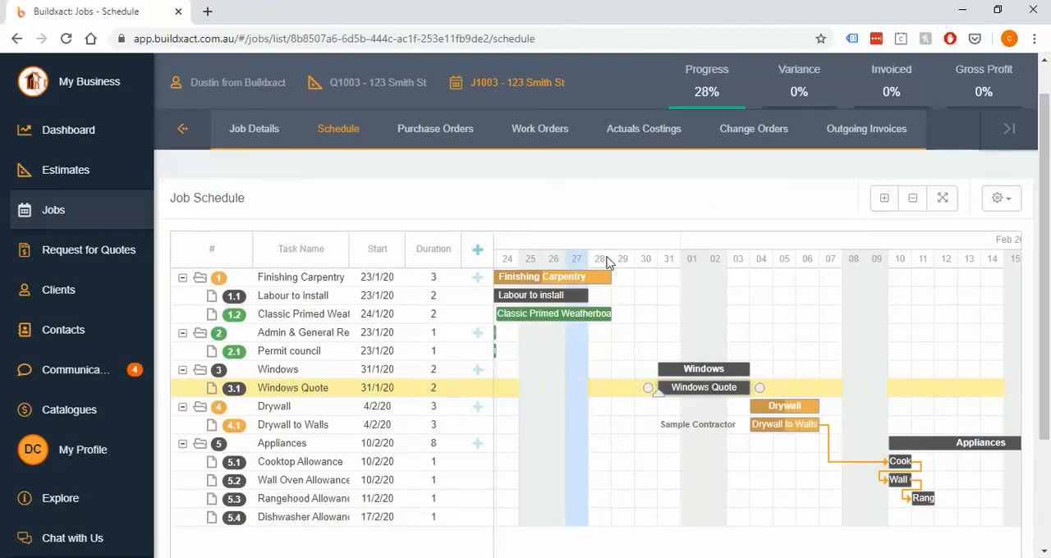
{"action": "left_click", "coordinate": [622, 260]}
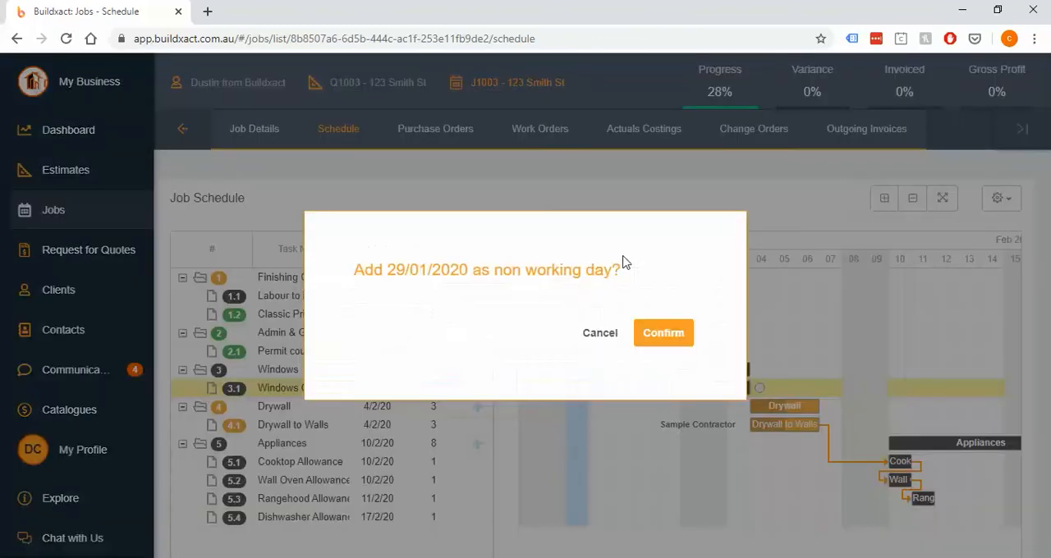
{"action": "left_click", "coordinate": [602, 337]}
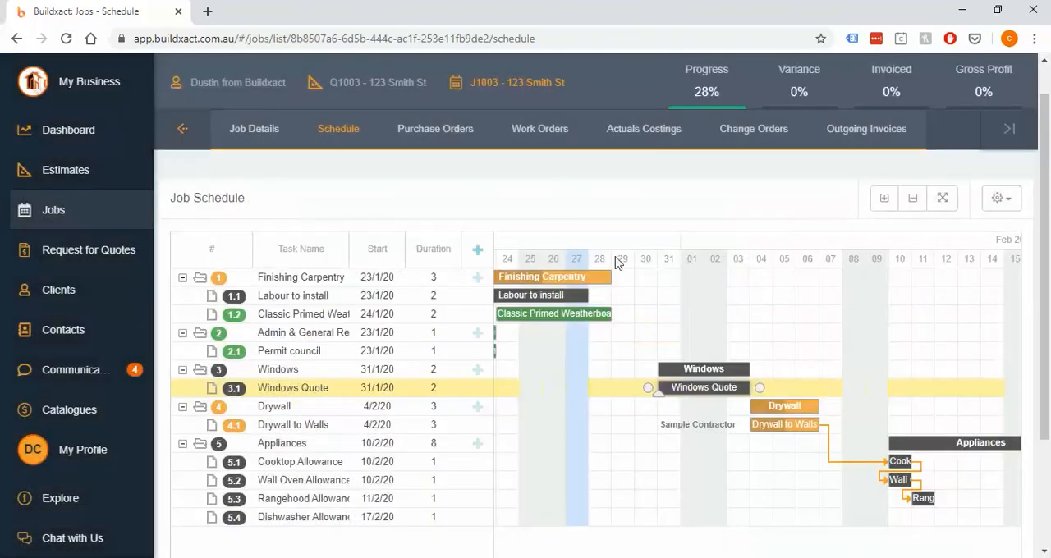
{"action": "left_click", "coordinate": [622, 259]}
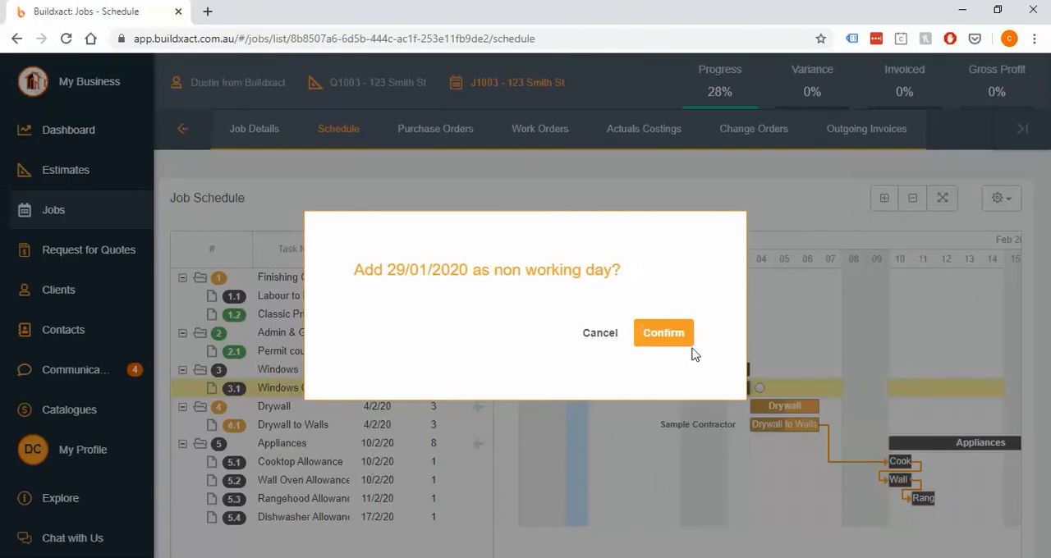
{"action": "left_click", "coordinate": [669, 335]}
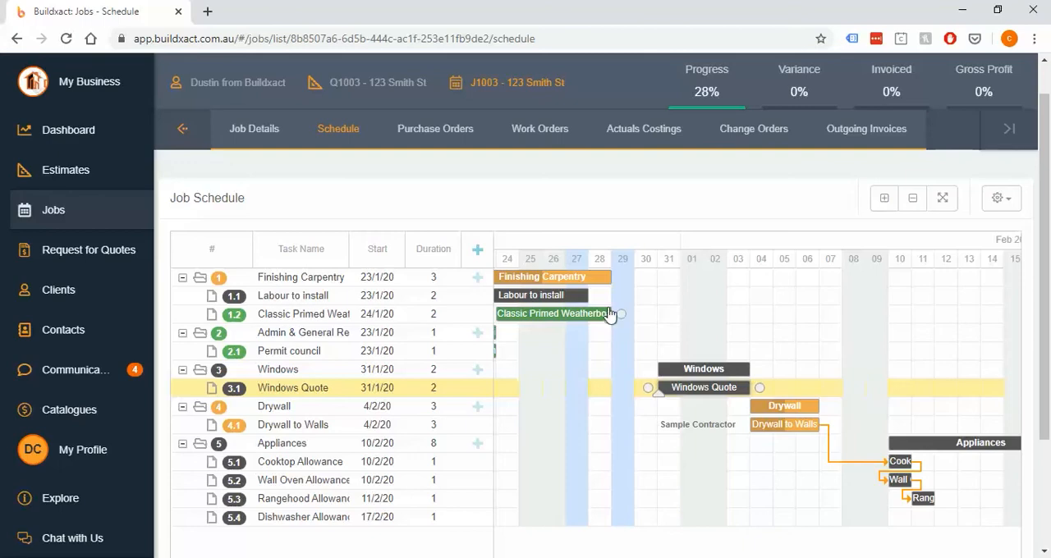
{"action": "left_click", "coordinate": [624, 261]}
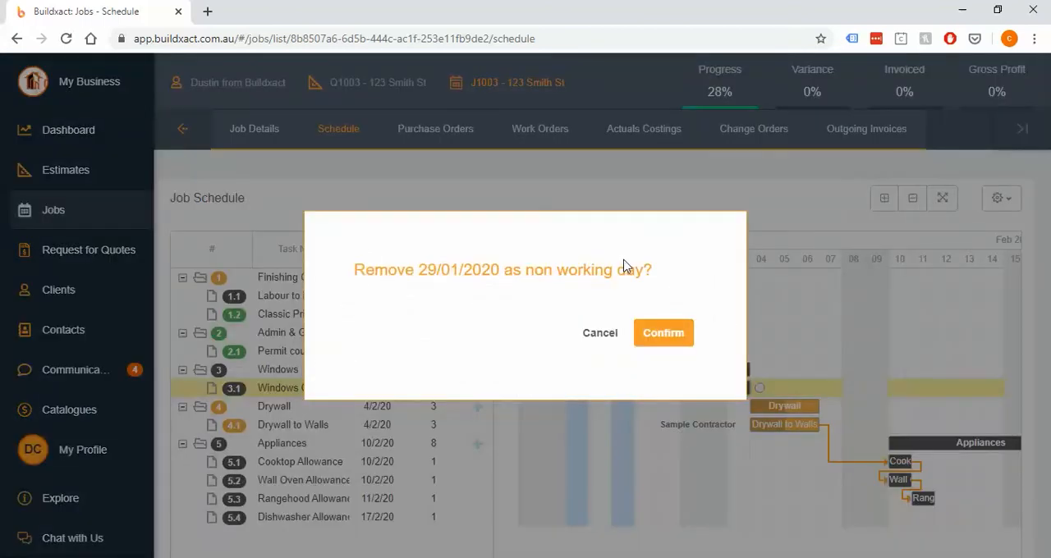
{"action": "left_click", "coordinate": [665, 339]}
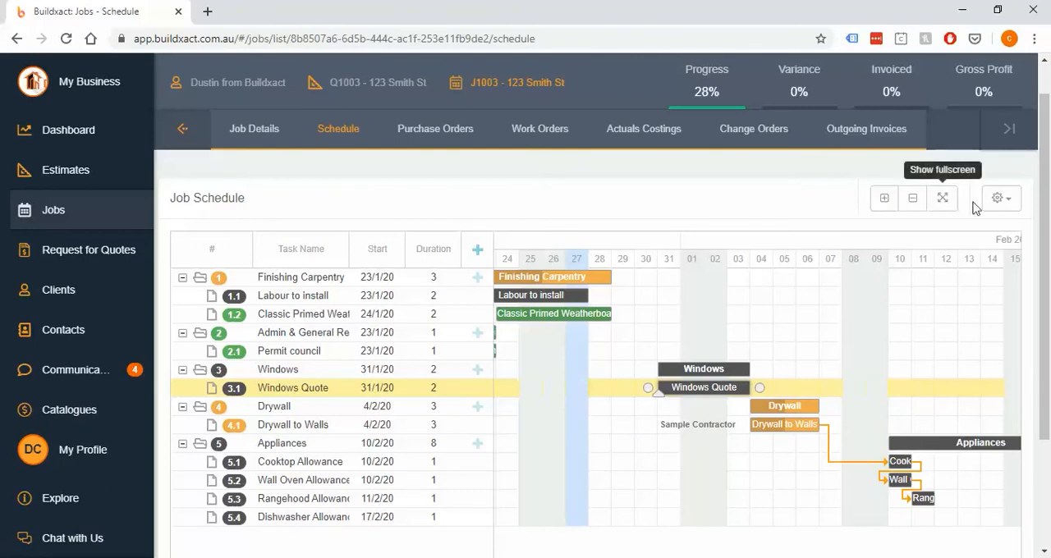
Collapse all task groups in the job schedule and expand them again
{"action": "left_click", "coordinate": [998, 198]}
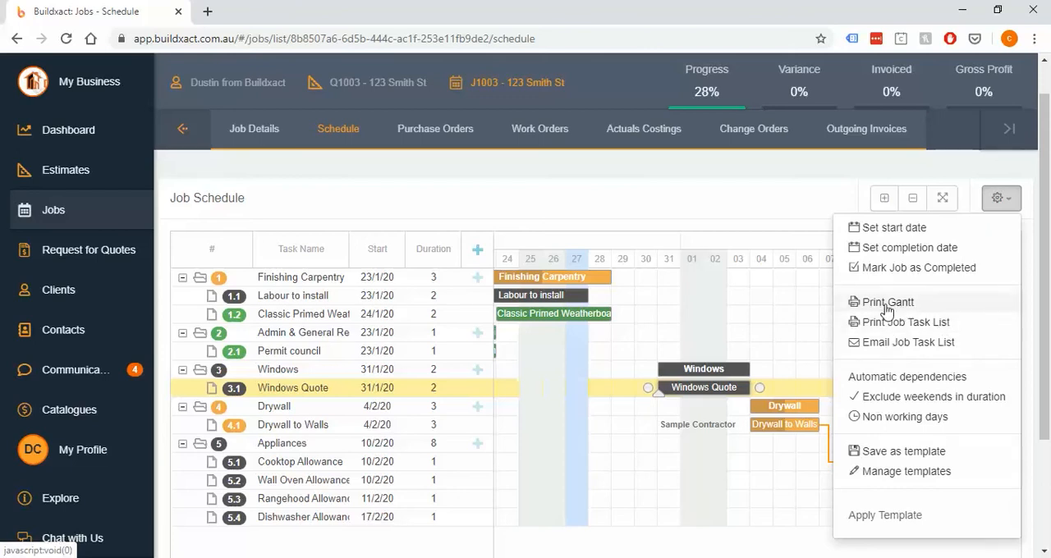
{"action": "left_click", "coordinate": [910, 200]}
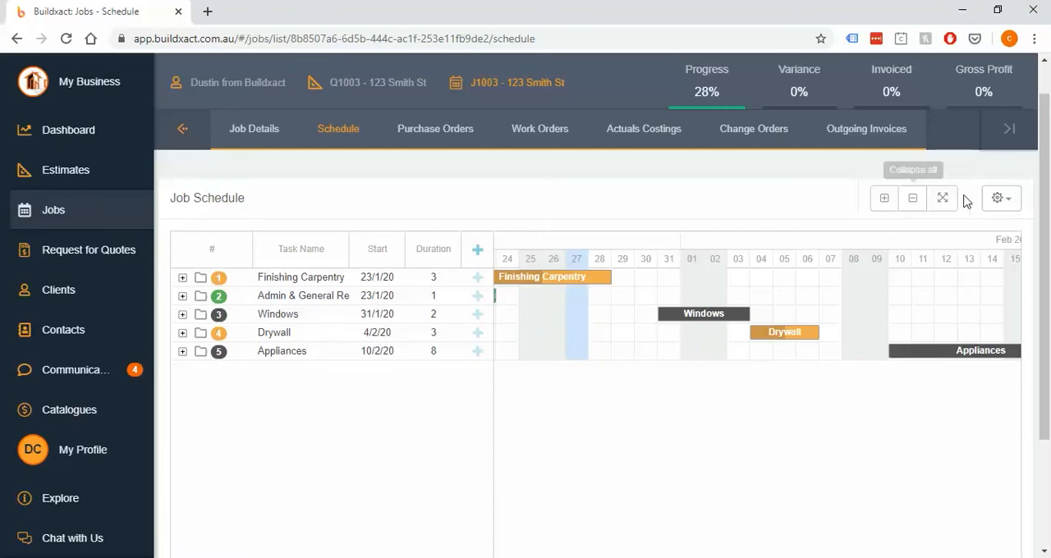
{"action": "left_click", "coordinate": [1004, 200]}
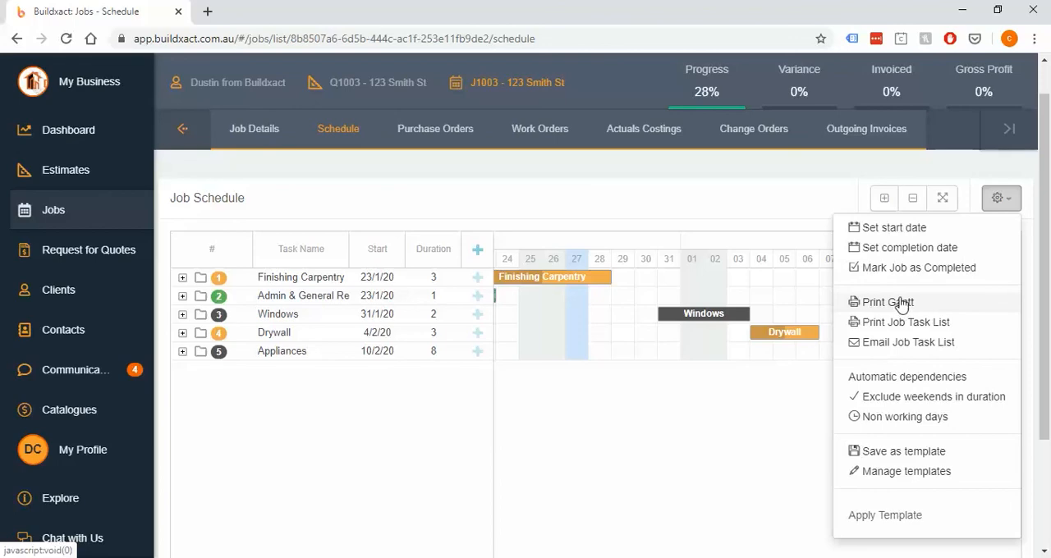
{"action": "left_click", "coordinate": [885, 198]}
Export the job's Gantt schedule in PDF format and open the downloaded file
{"action": "left_click", "coordinate": [998, 201]}
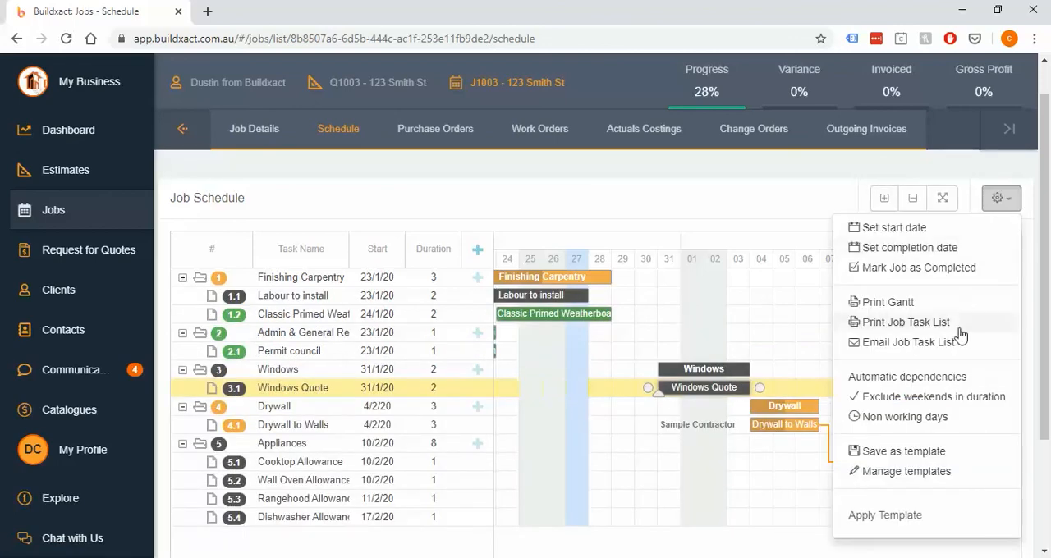
{"action": "left_click", "coordinate": [942, 305]}
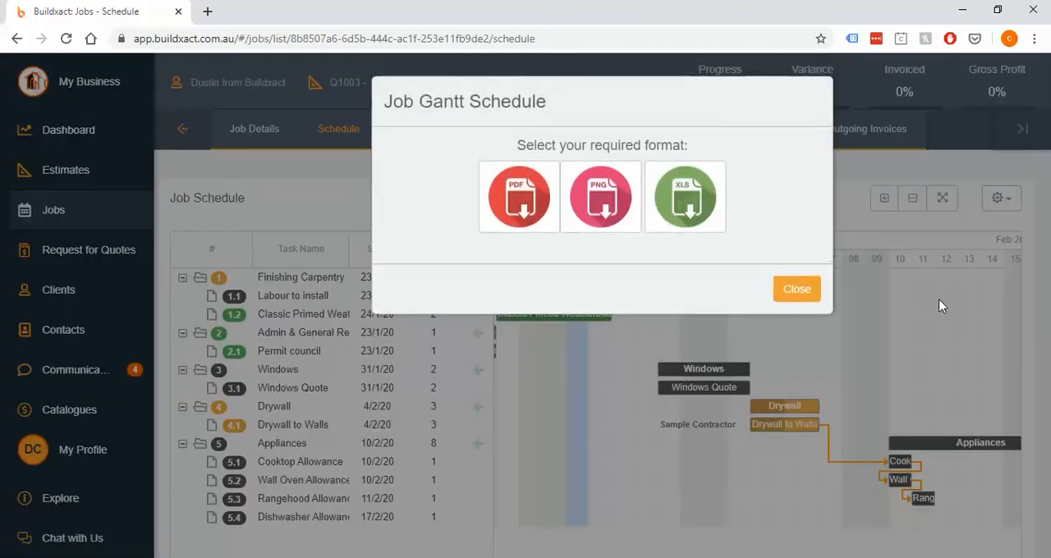
{"action": "left_click", "coordinate": [526, 201]}
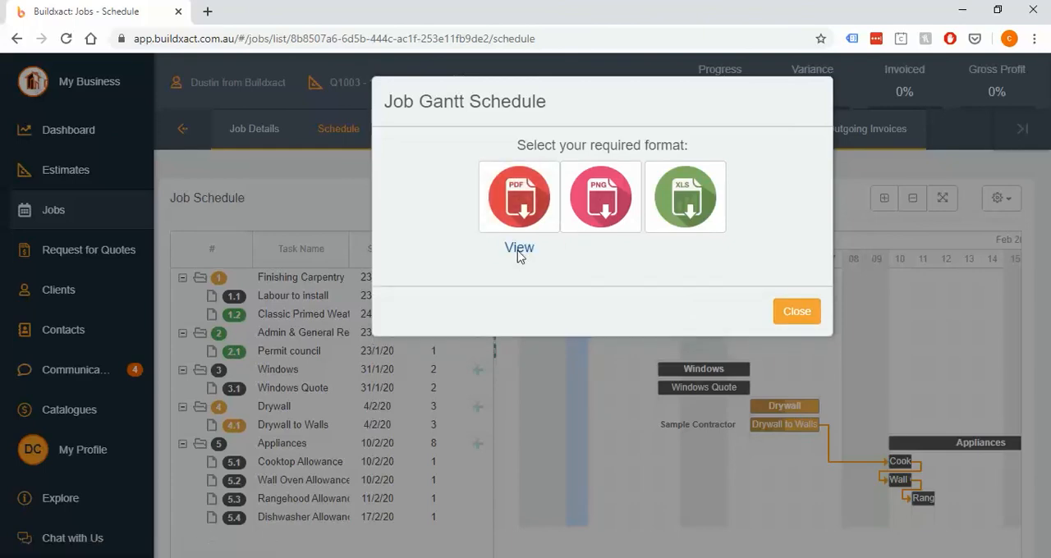
{"action": "left_click", "coordinate": [517, 255]}
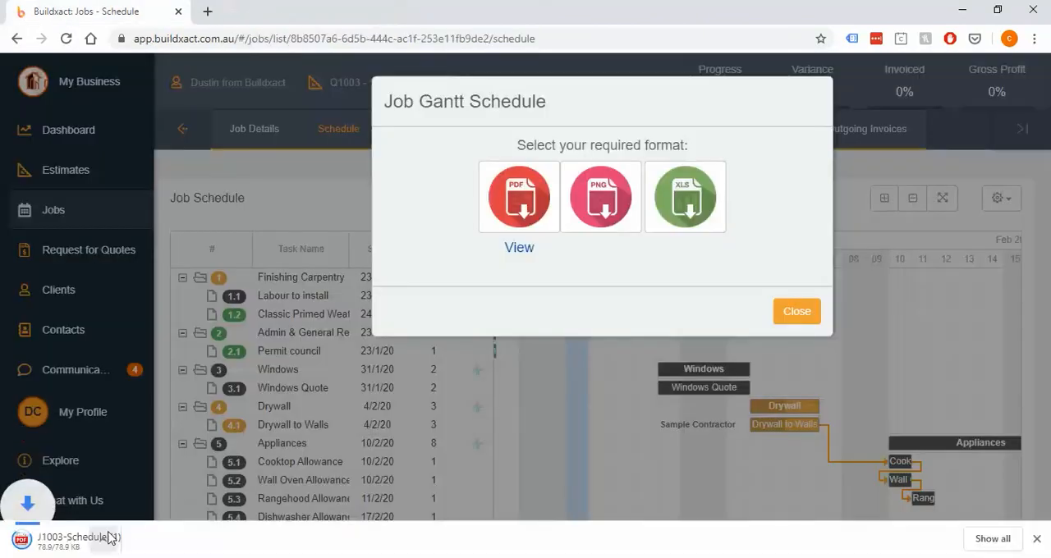
{"action": "left_click", "coordinate": [101, 539]}
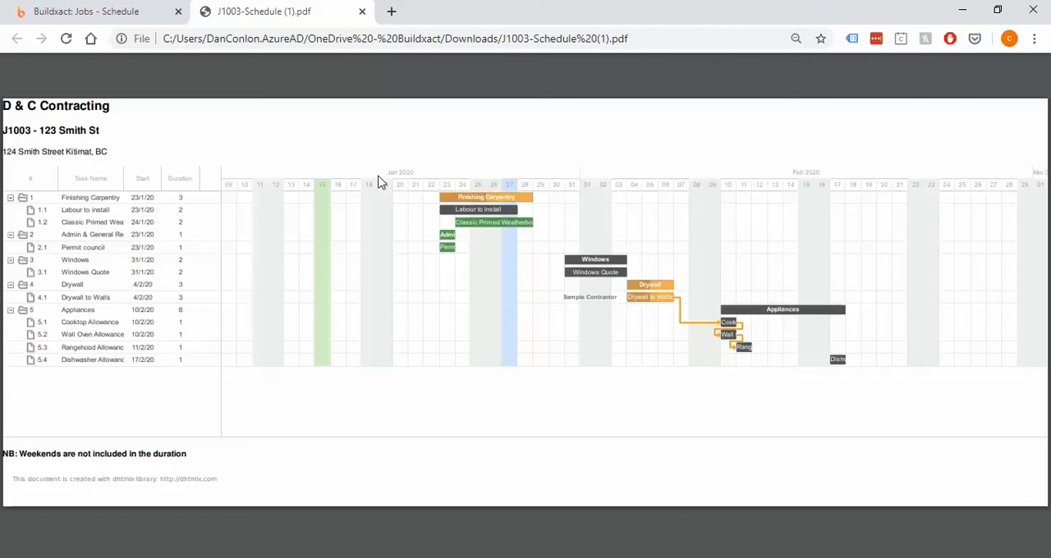
Review the print destinations and additional print settings for the Gantt PDF, cancel printing and return to the job schedule
{"action": "key", "text": "ctrl+p"}
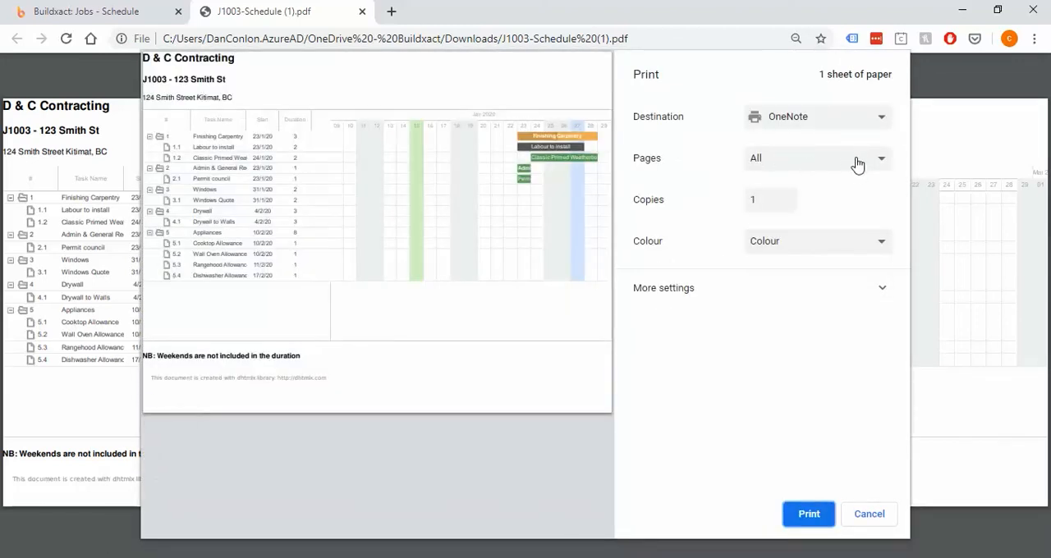
{"action": "left_click", "coordinate": [846, 123]}
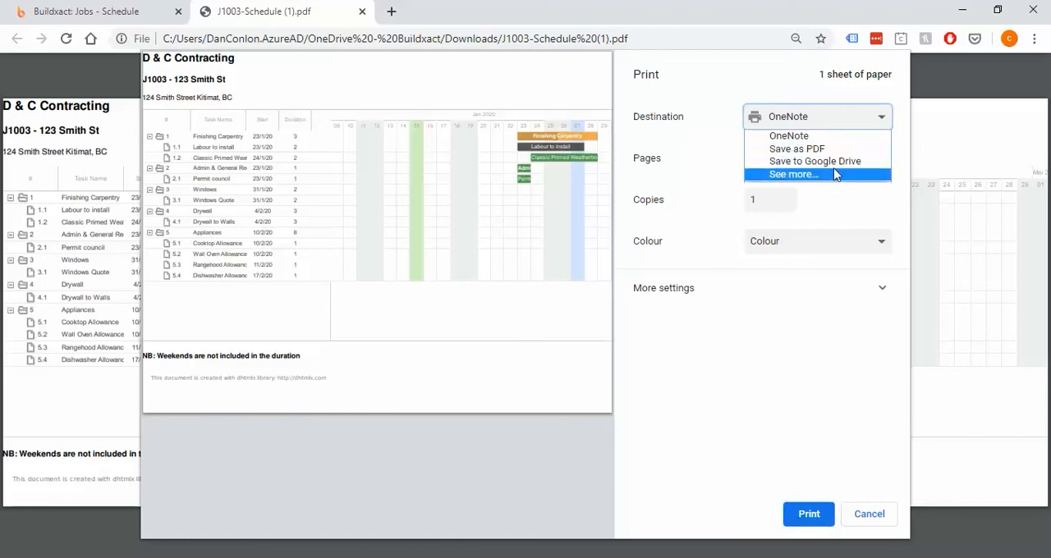
{"action": "left_click", "coordinate": [819, 119]}
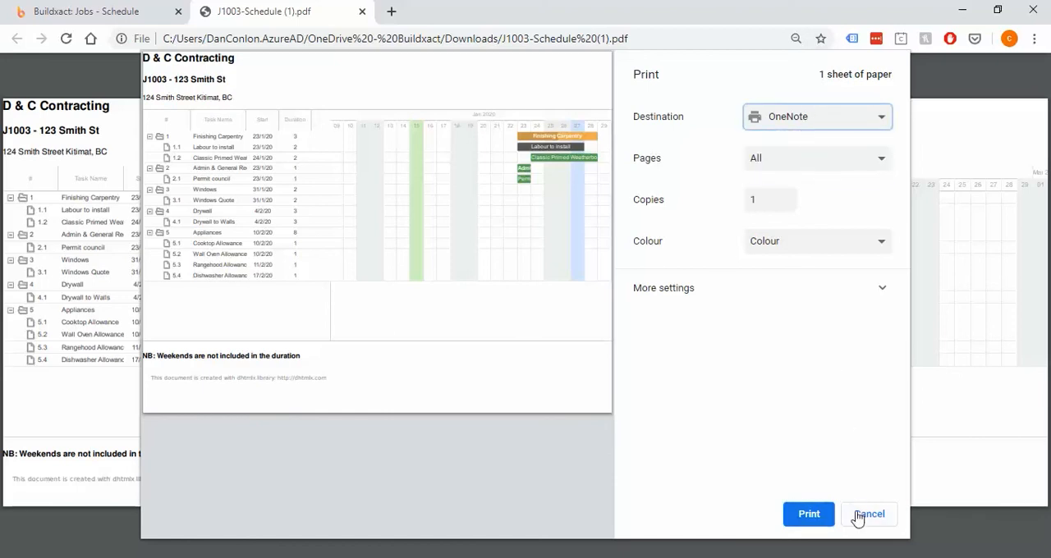
{"action": "left_click", "coordinate": [795, 289]}
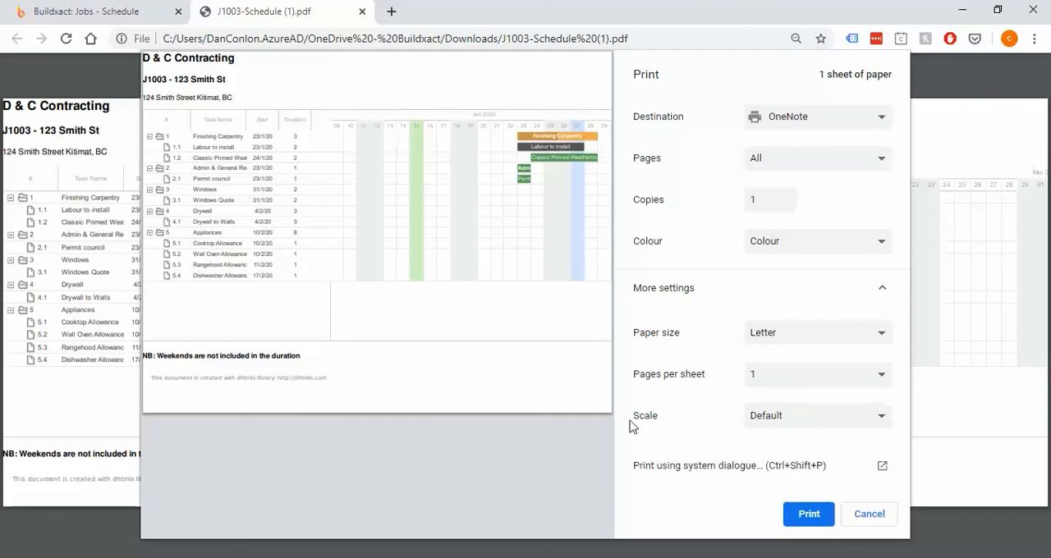
{"action": "left_click", "coordinate": [870, 517]}
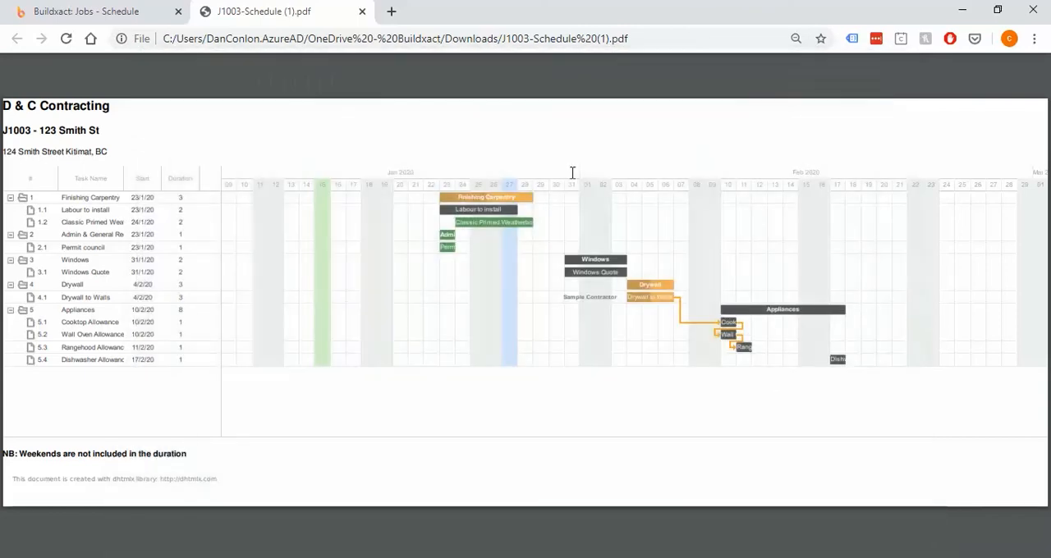
{"action": "left_click", "coordinate": [363, 11]}
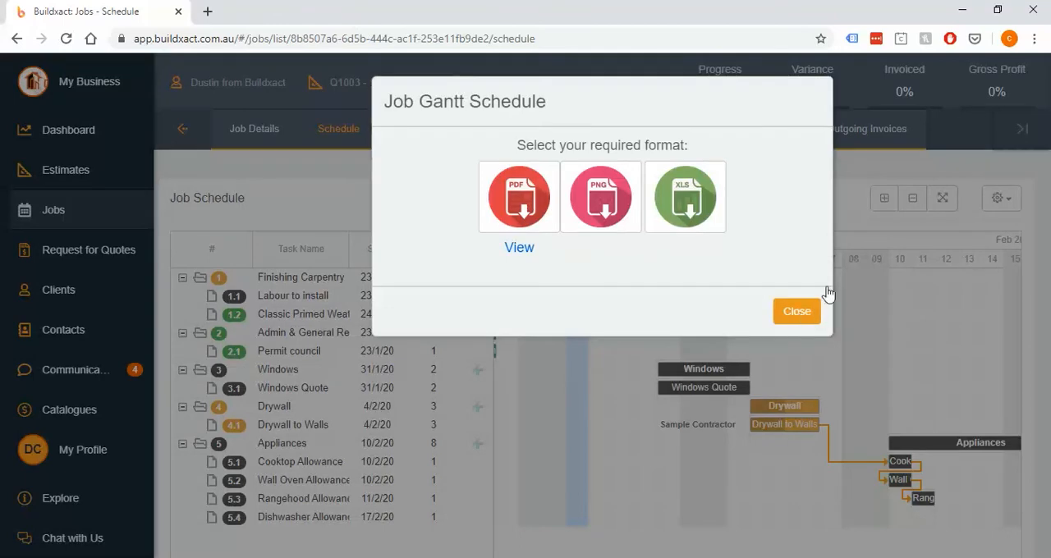
{"action": "left_click", "coordinate": [806, 312]}
Generate the job task list in PDF format and review its task progress, dates and allocations
{"action": "left_click", "coordinate": [998, 198]}
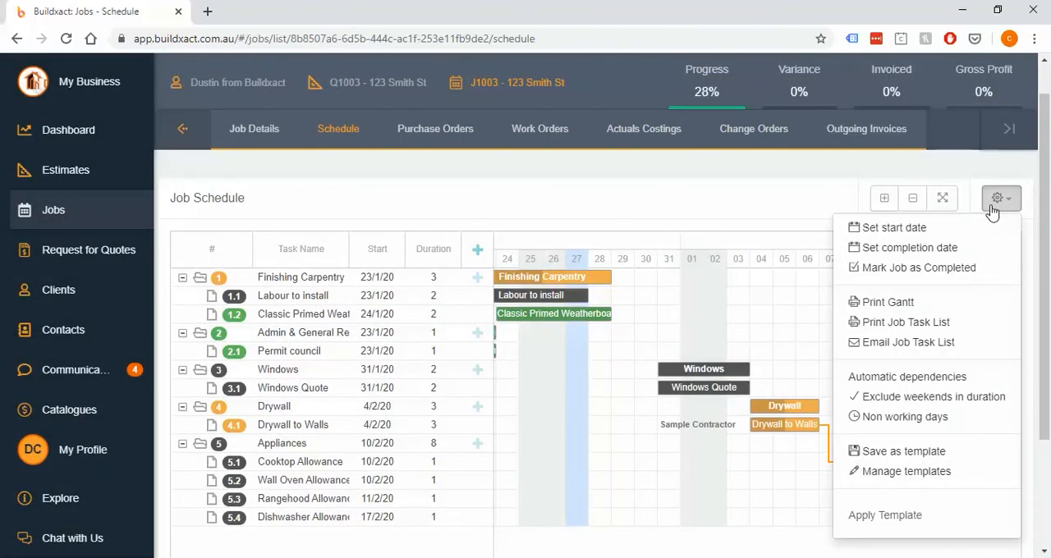
{"action": "left_click", "coordinate": [877, 323]}
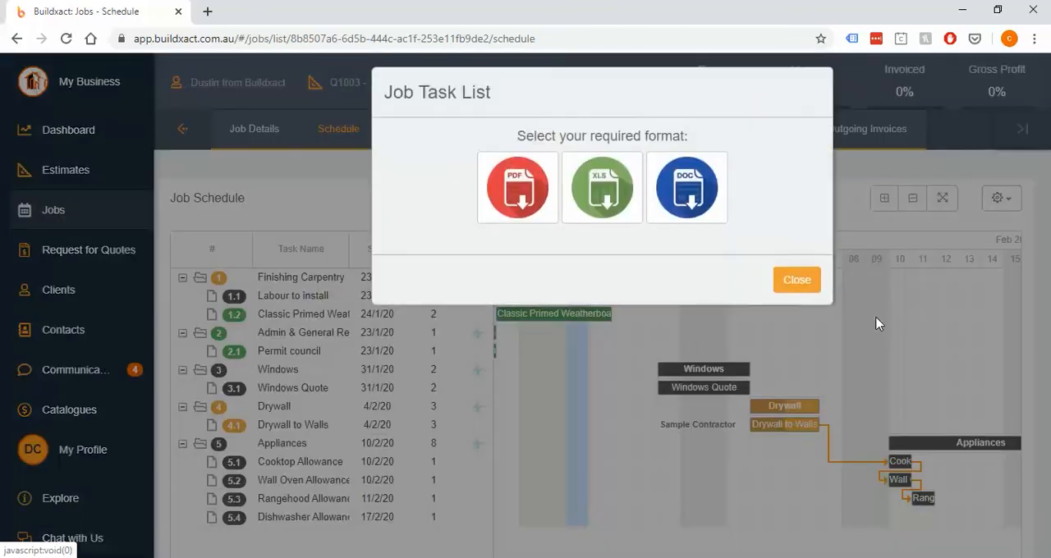
{"action": "left_click", "coordinate": [519, 201]}
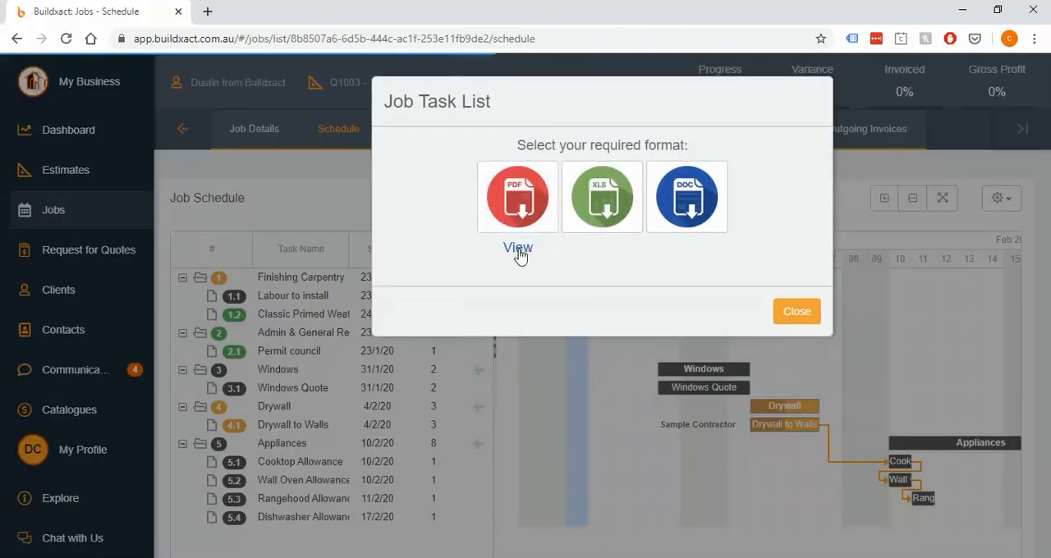
{"action": "left_click", "coordinate": [517, 248]}
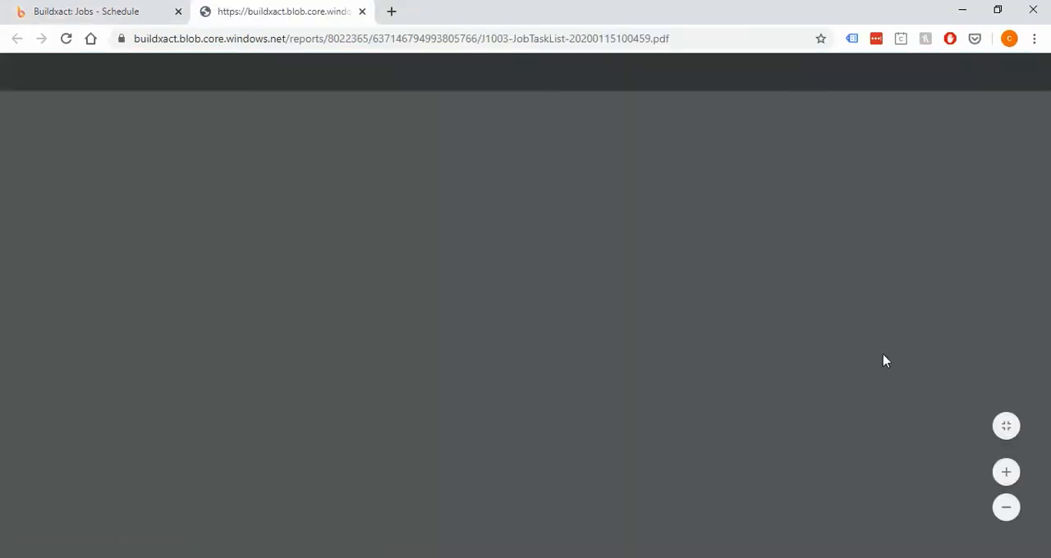
{"action": "scroll", "coordinate": [910, 425], "scroll_direction": "down", "scroll_amount": 2}
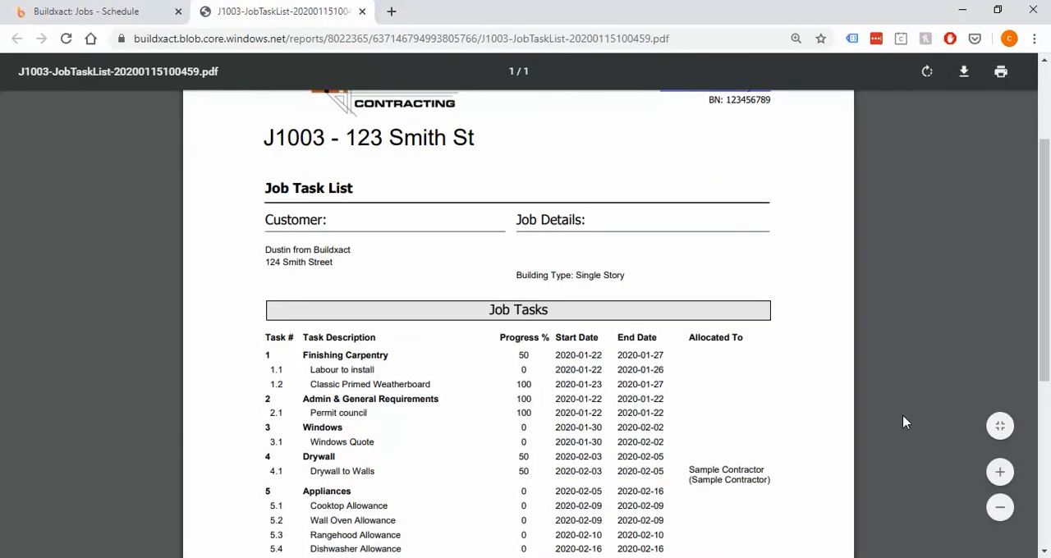
{"action": "scroll", "coordinate": [908, 424], "scroll_direction": "down", "scroll_amount": 1}
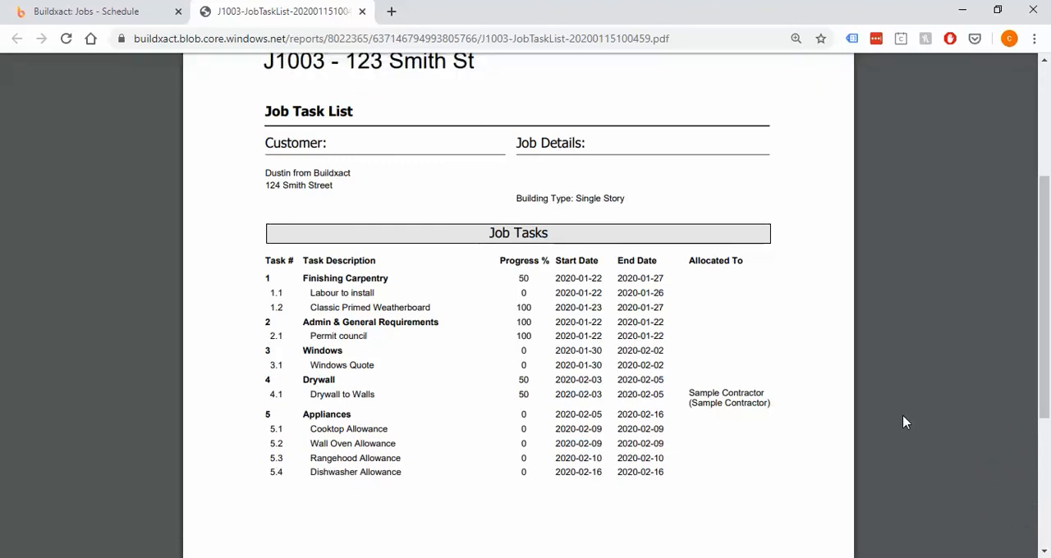
{"action": "scroll", "coordinate": [903, 422], "scroll_direction": "up", "scroll_amount": 2}
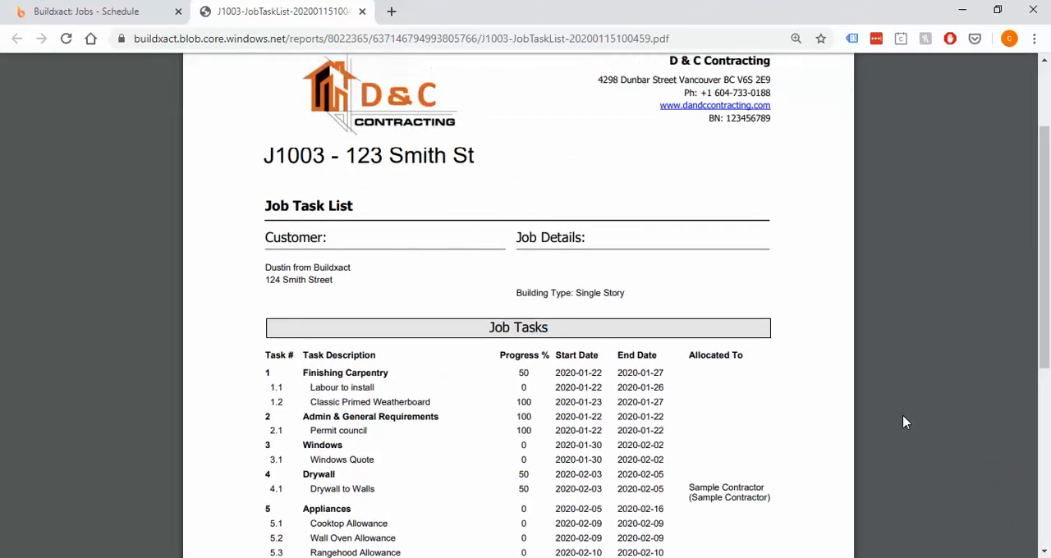